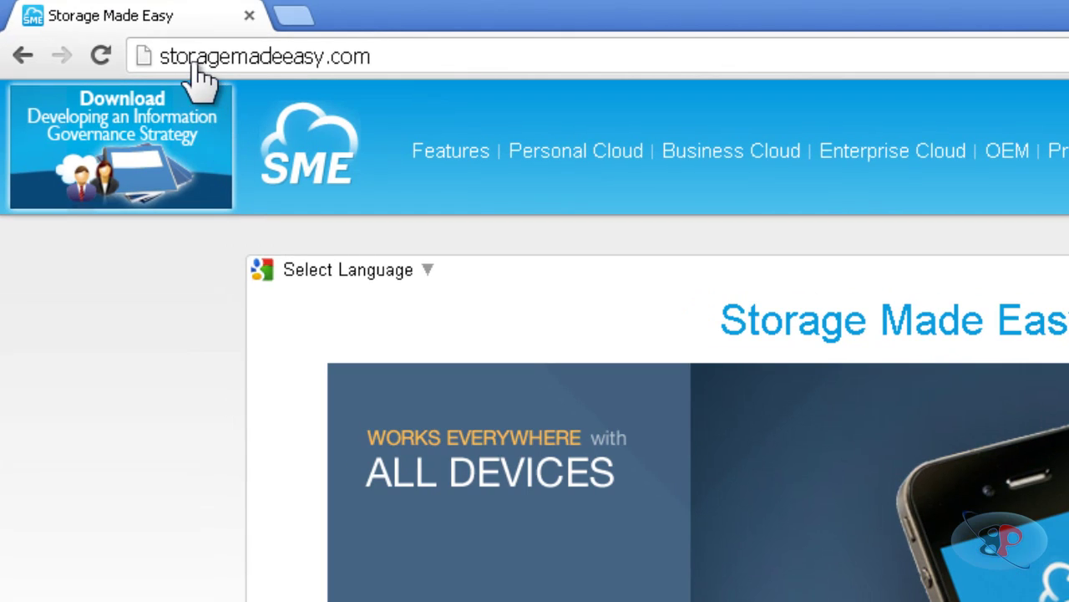
Select the browser address bar to load the storagemadeeasy.com home page.
{"action": "left_click", "coordinate": [409, 62]}
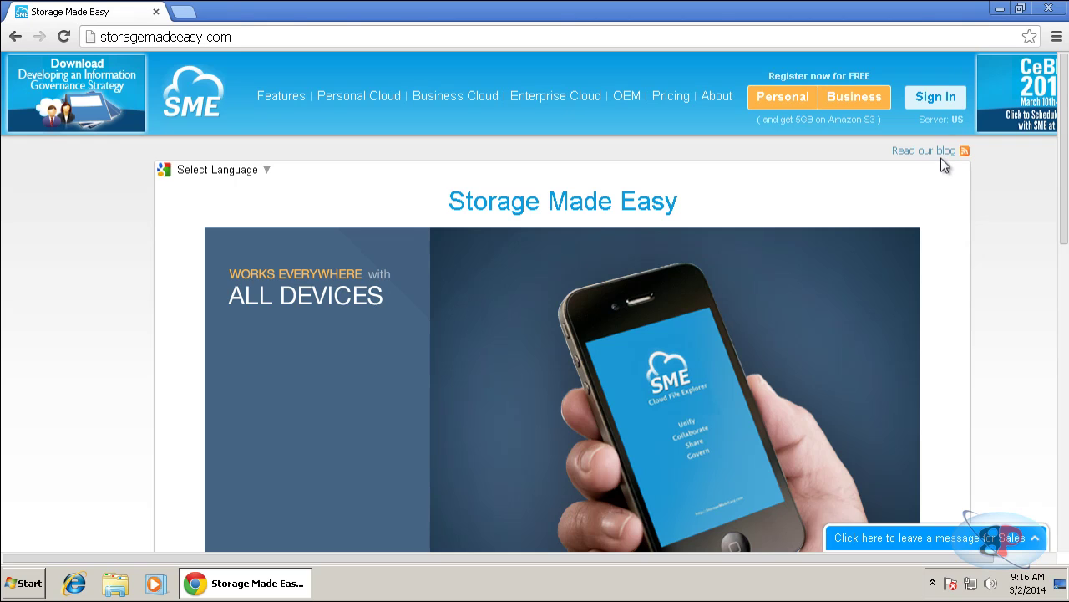
Sign in with the account username and password, then dismiss Chrome's save-password prompt.
{"action": "left_click", "coordinate": [940, 102]}
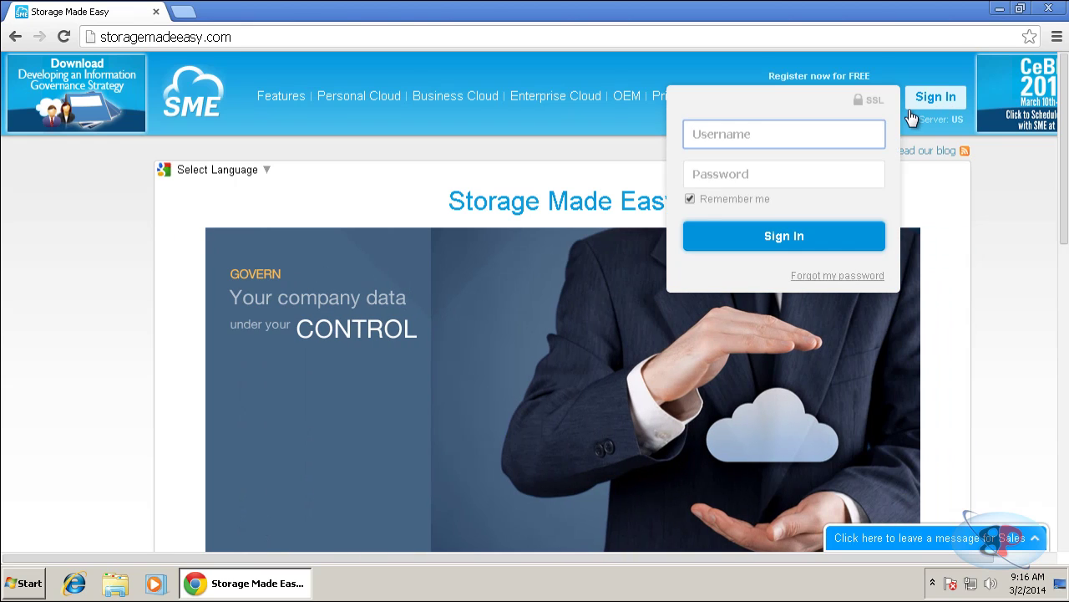
{"action": "type", "text": "busyping"}
{"action": "left_click", "coordinate": [795, 174]}
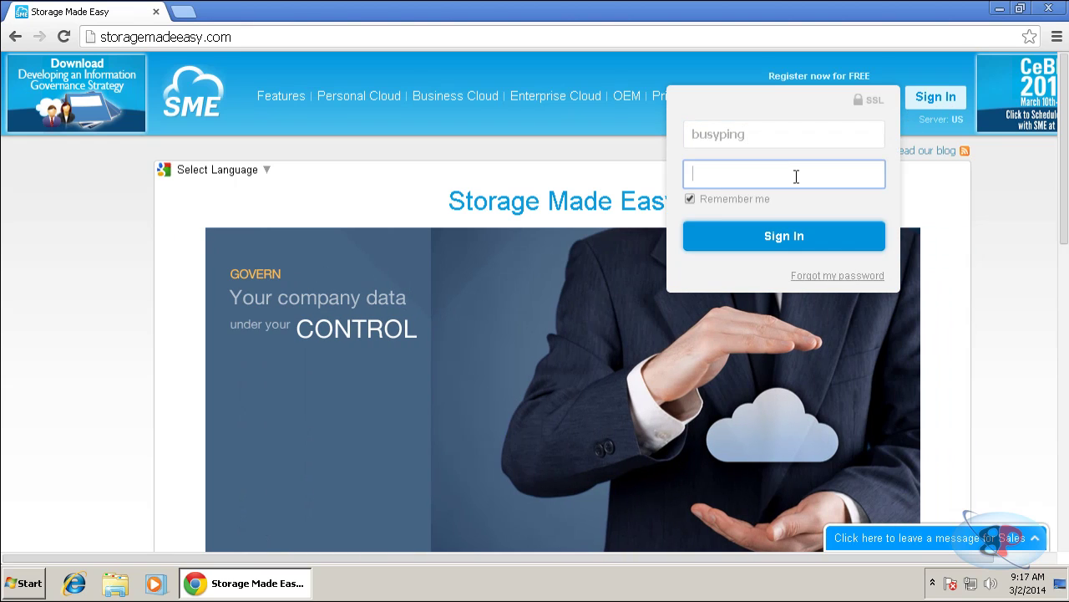
{"action": "type", "text": "••••••••••"}
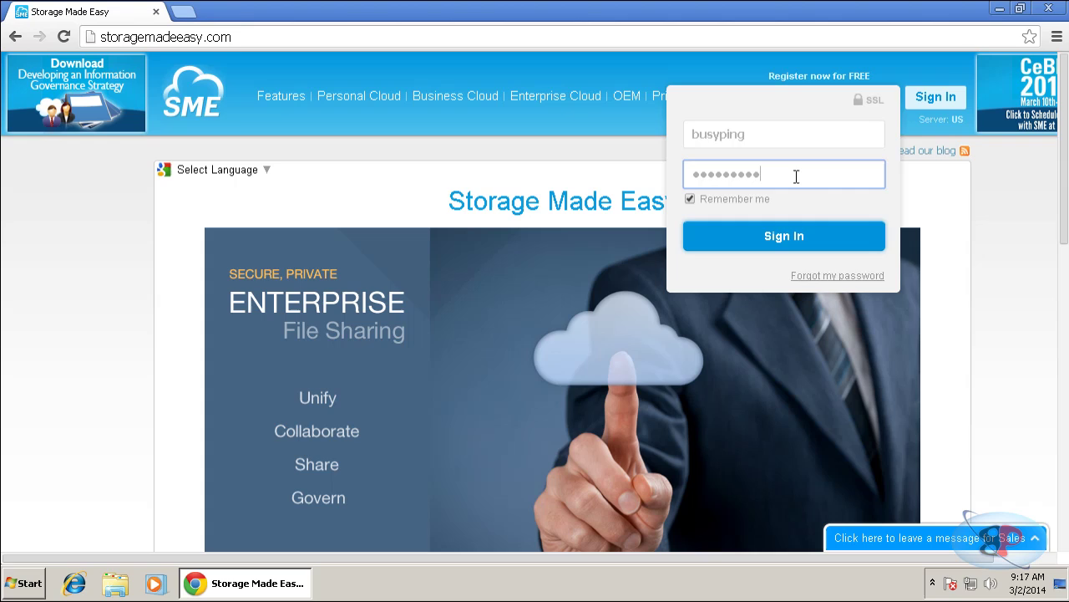
{"action": "key", "text": "Return"}
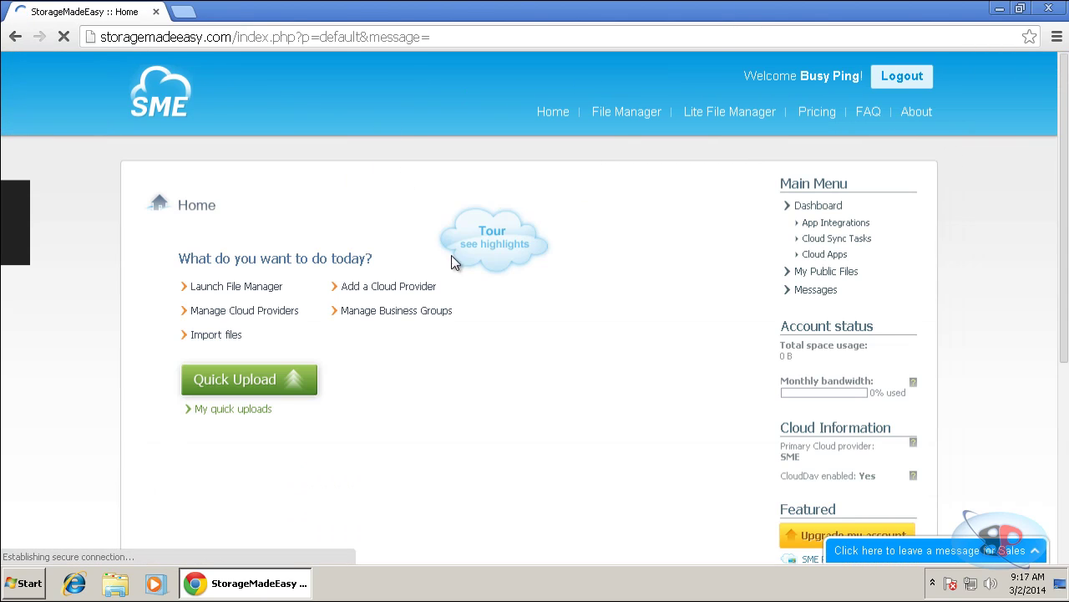
{"action": "left_click", "coordinate": [400, 69]}
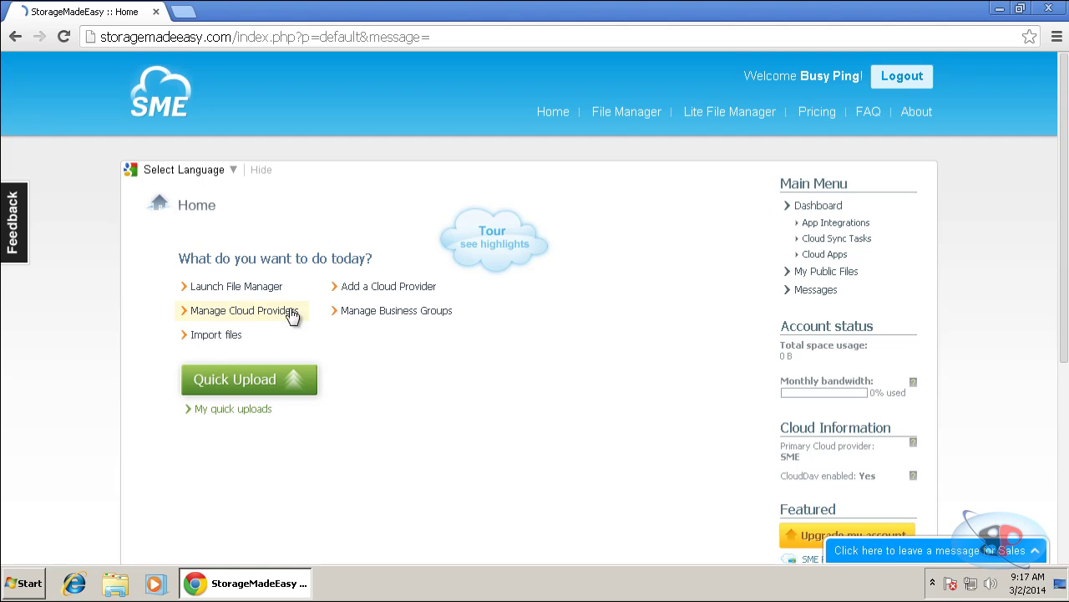
Add SkyDrive API as a new cloud provider from the provider list.
{"action": "left_click", "coordinate": [380, 293]}
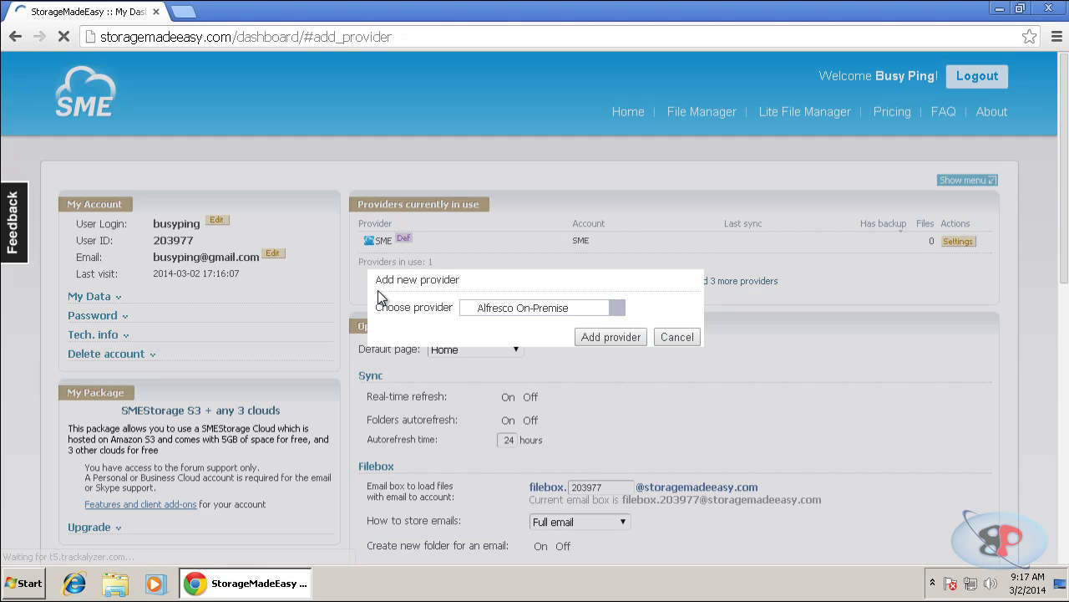
{"action": "left_click", "coordinate": [539, 307]}
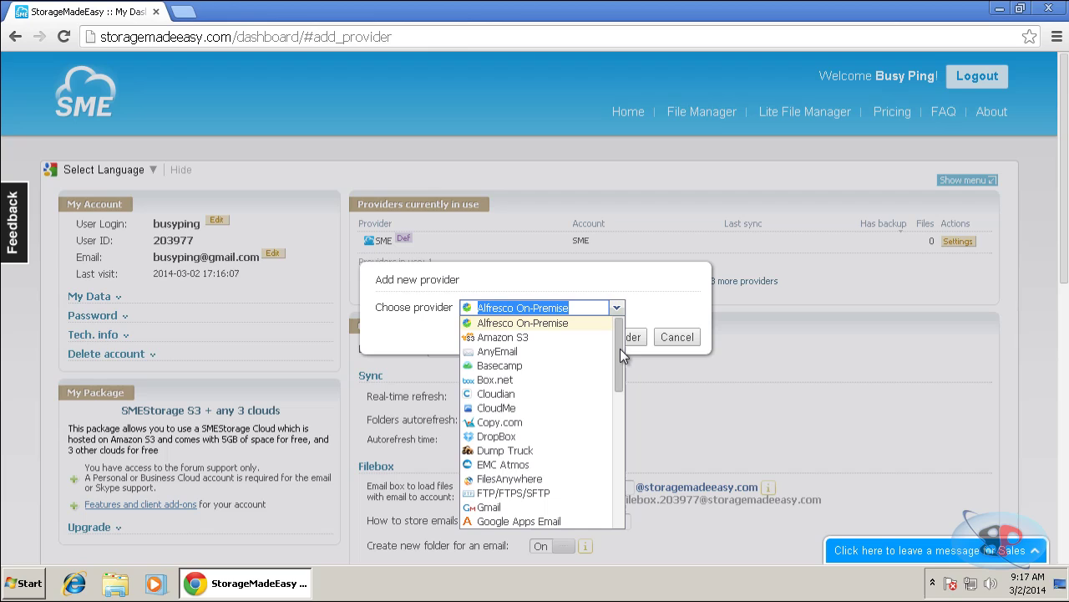
{"action": "left_click_drag", "start_coordinate": [617, 349], "coordinate": [566, 468]}
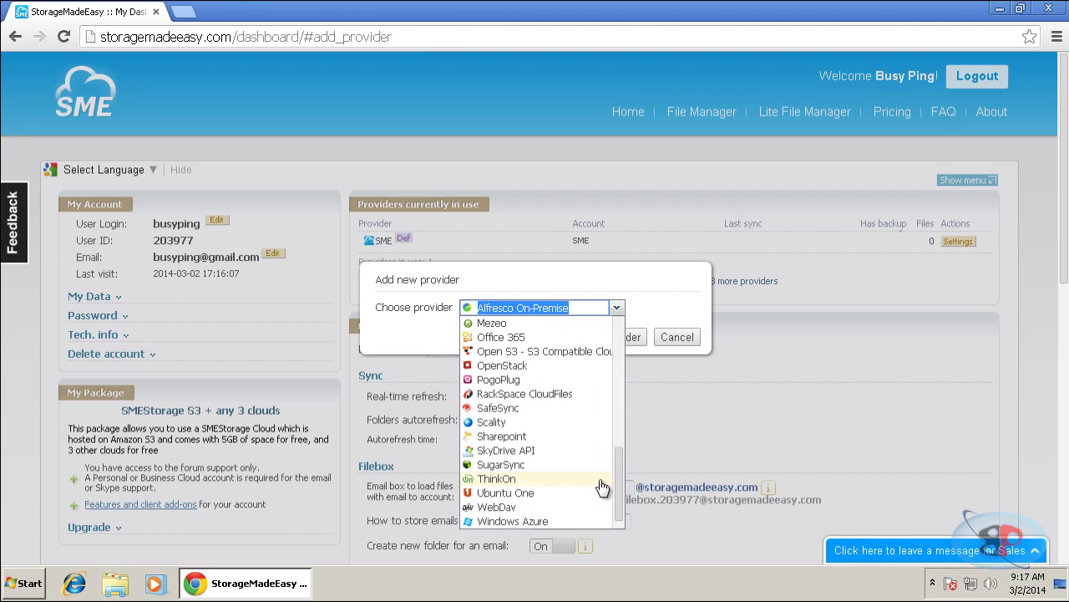
{"action": "left_click", "coordinate": [540, 451]}
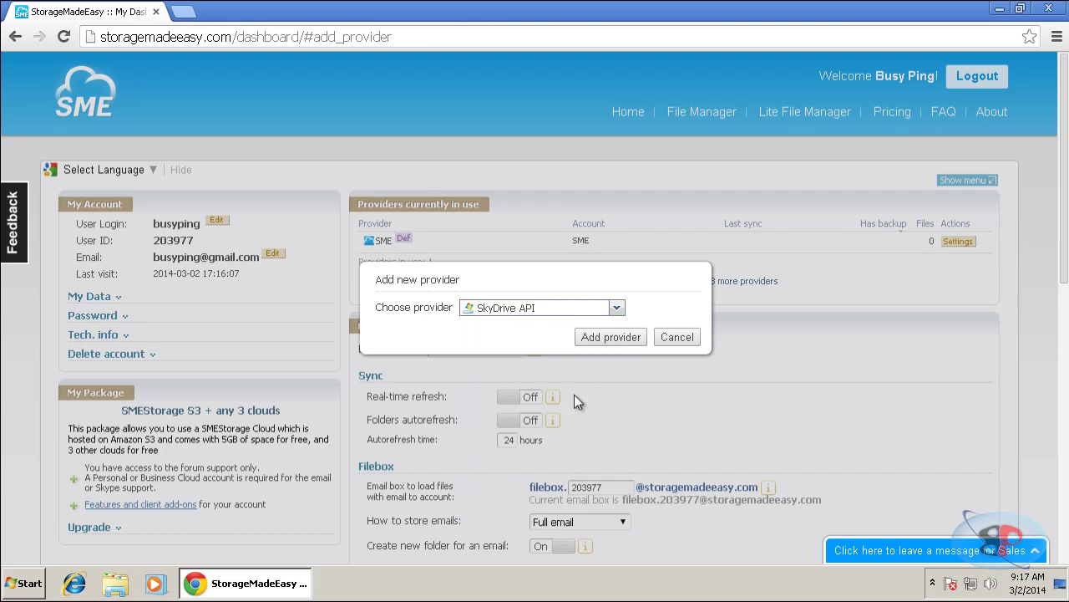
{"action": "left_click", "coordinate": [620, 342]}
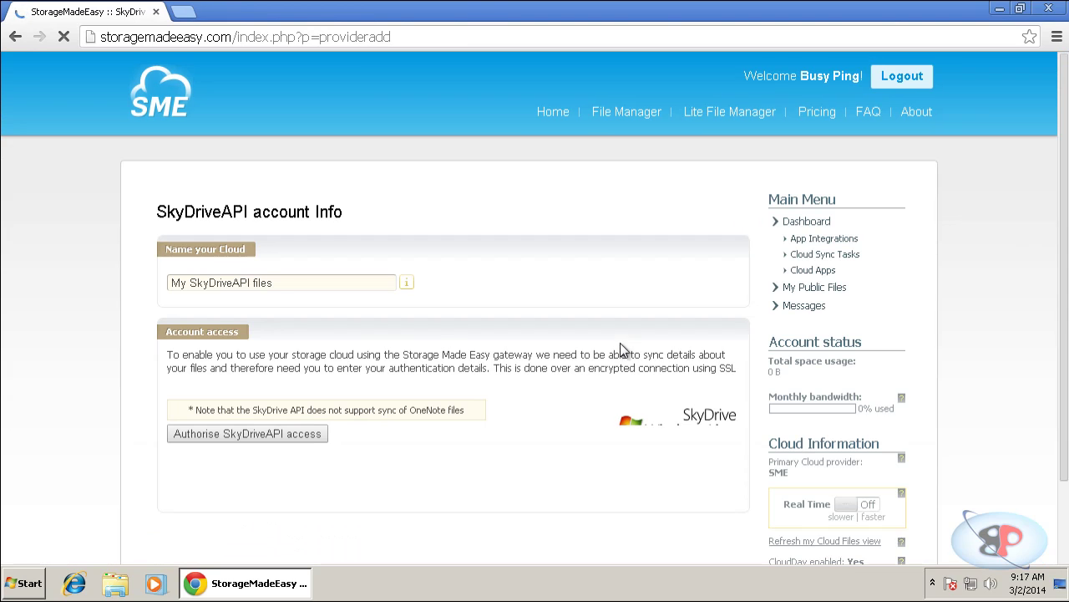
Replace the default cloud name with 'Skydrive'.
{"action": "left_click_drag", "start_coordinate": [301, 282], "coordinate": [169, 284]}
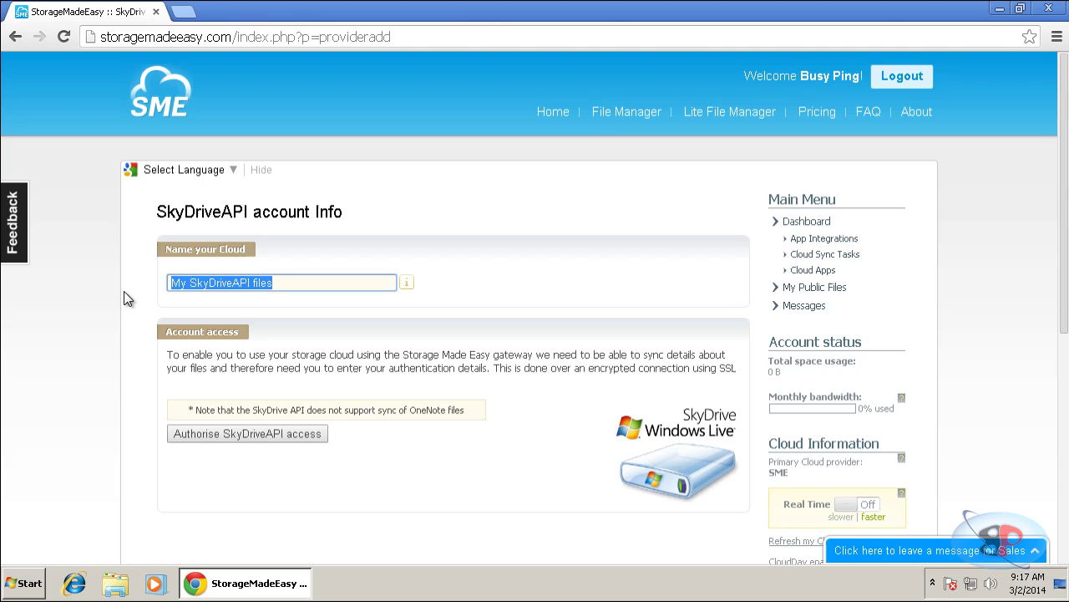
{"action": "type", "text": "Skydrive"}
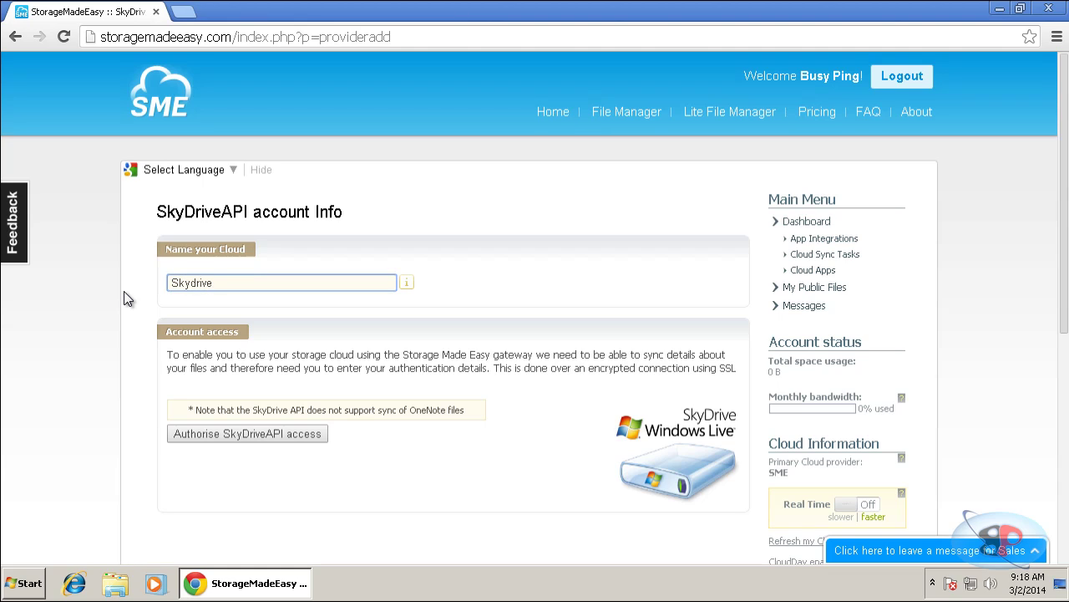
Sign in with the Microsoft account e-mail and password and approve Storage Made Easy's access.
{"action": "left_click", "coordinate": [249, 435]}
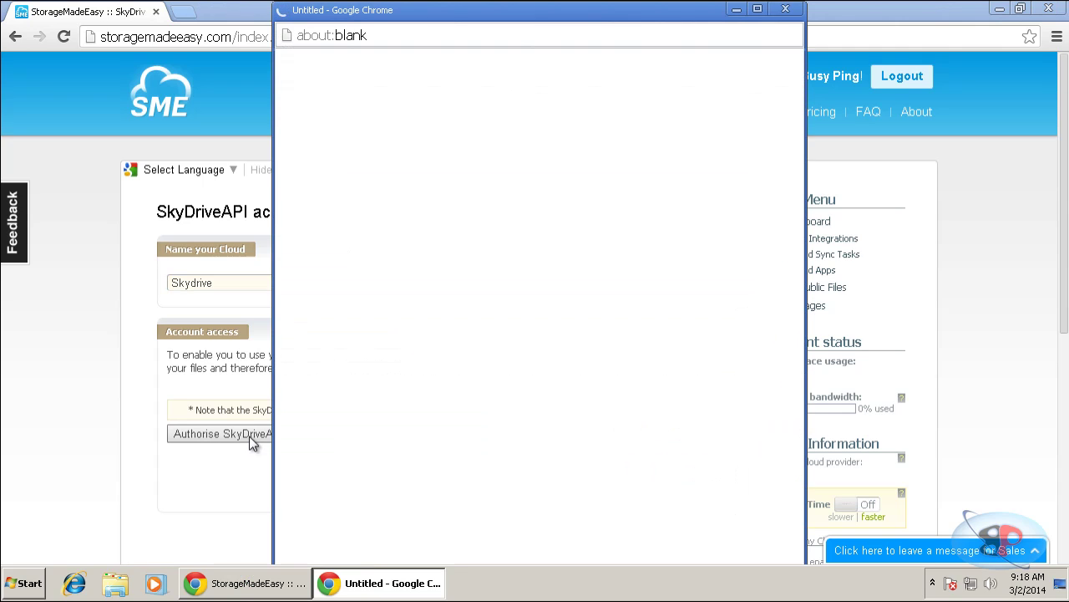
{"action": "left_click", "coordinate": [625, 217]}
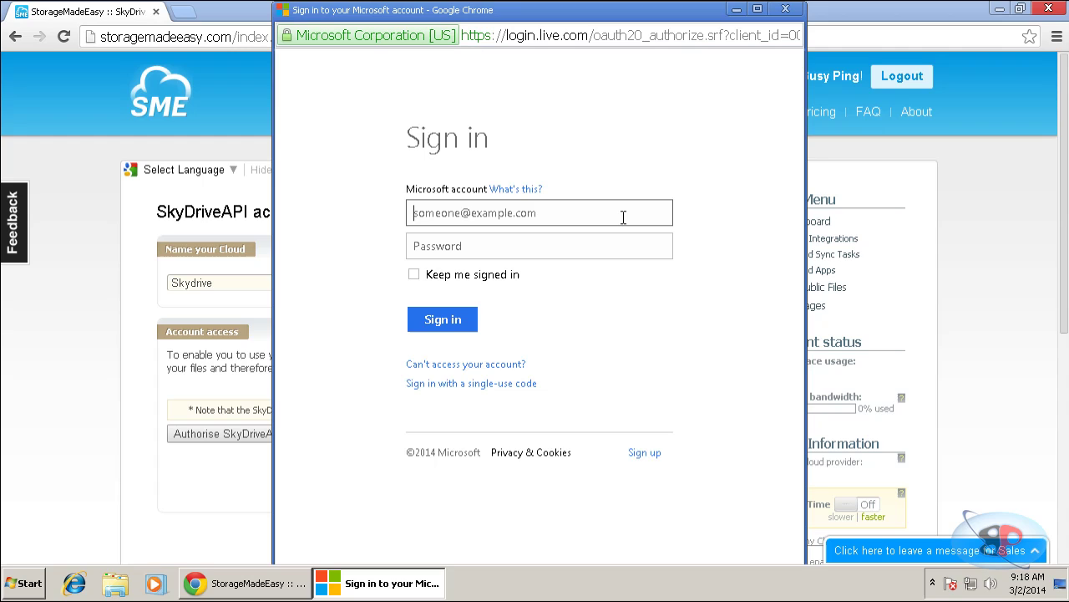
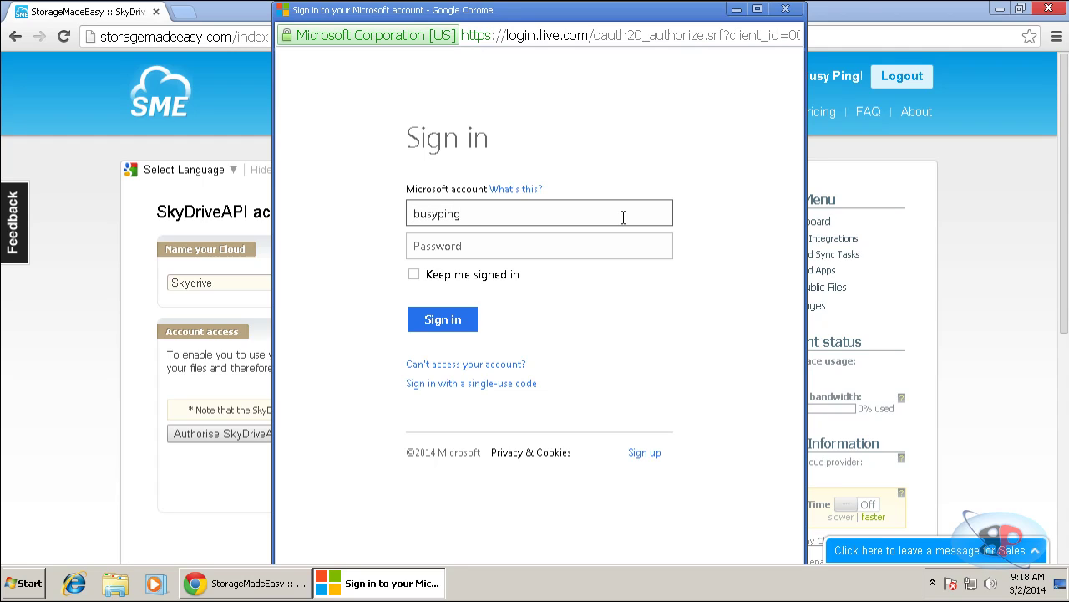
{"action": "key", "text": "Tab"}
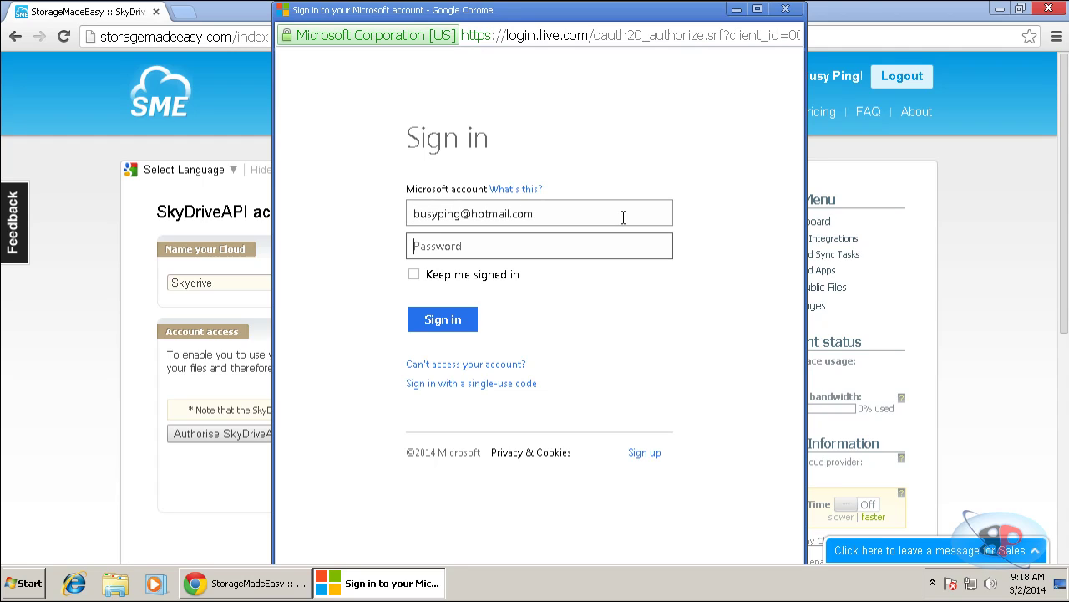
{"action": "type", "text": "•••••••••"}
{"action": "key", "text": "Return"}
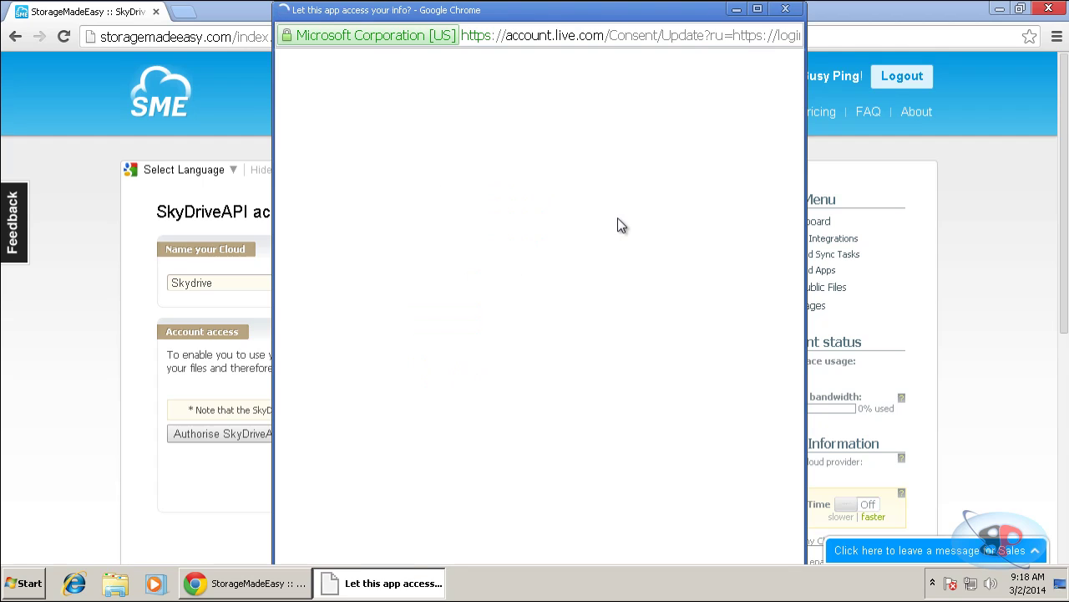
{"action": "scroll", "coordinate": [409, 391], "scroll_direction": "down", "scroll_amount": 2}
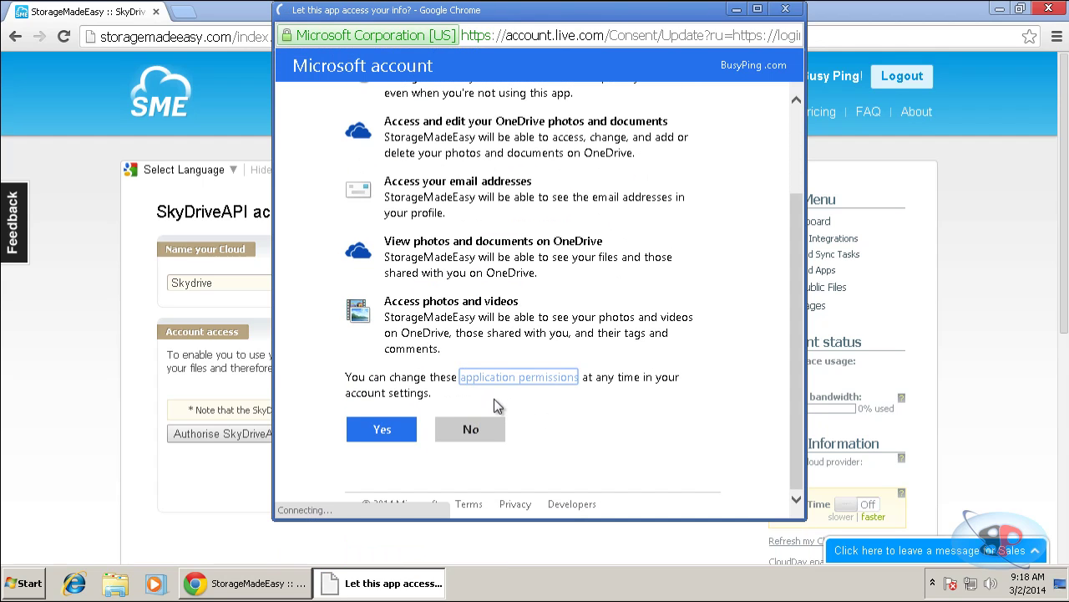
{"action": "left_click", "coordinate": [387, 435]}
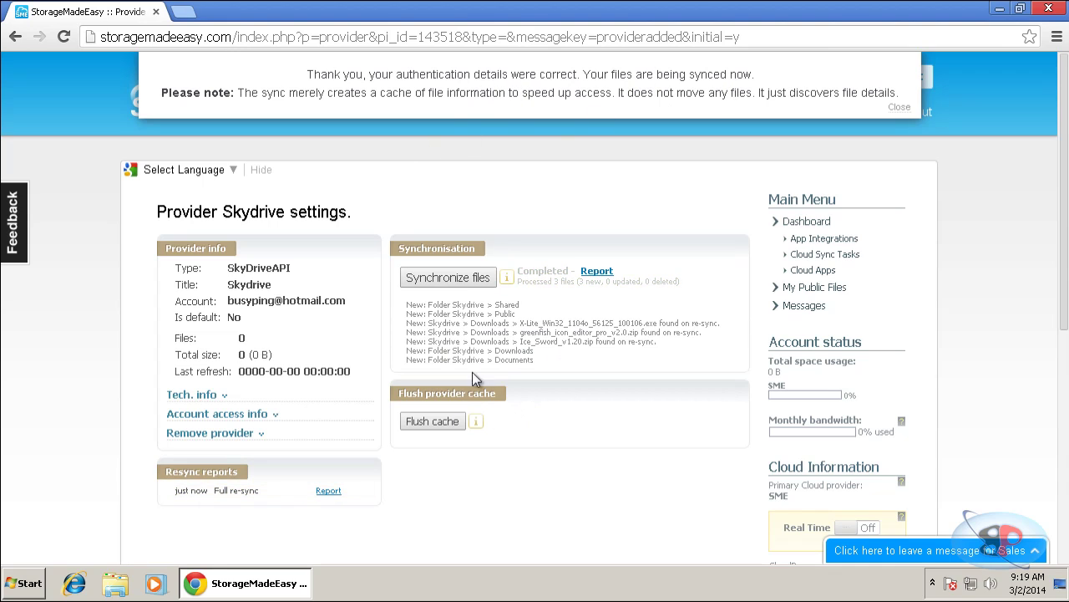
Close the sync confirmation notice once the SkyDrive sync completes.
{"action": "left_click", "coordinate": [899, 113]}
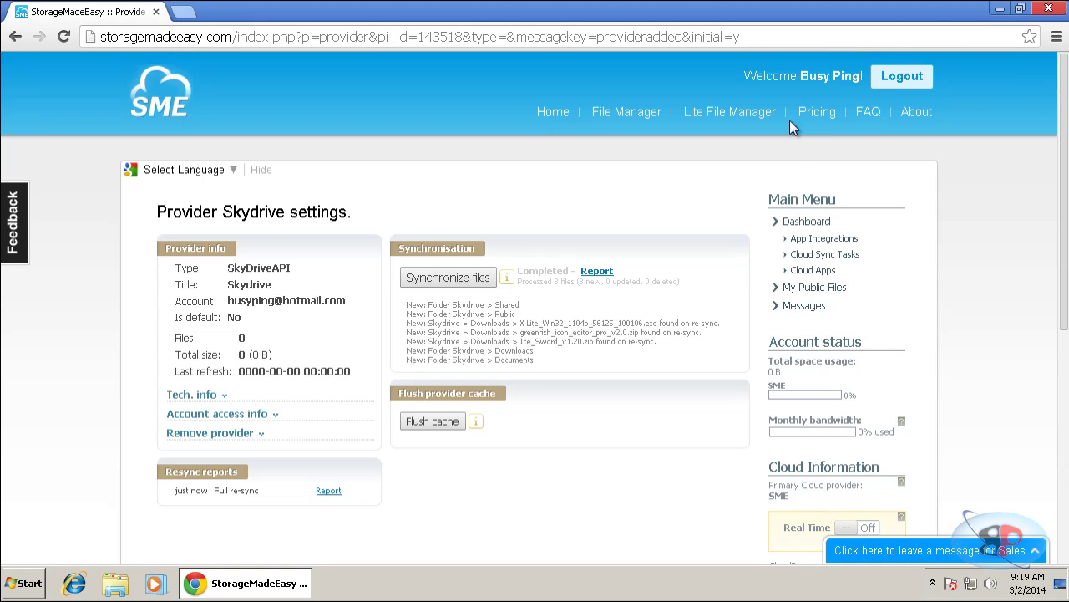
Open File Manager, accept cookies, expand Skydrive's folders, and dismiss the welcome tip.
{"action": "left_click", "coordinate": [654, 117]}
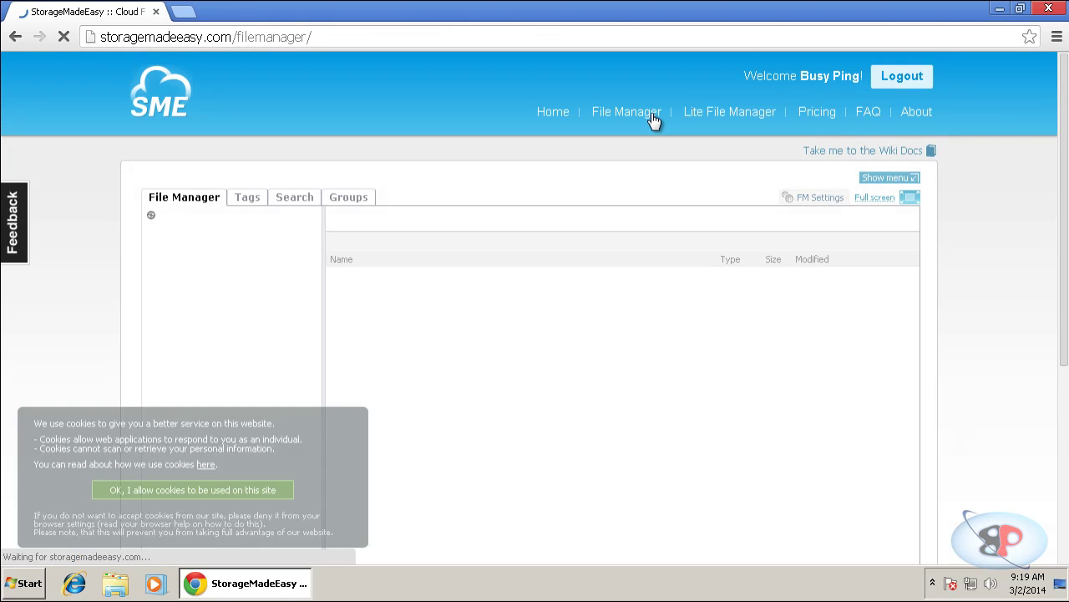
{"action": "left_click", "coordinate": [279, 493]}
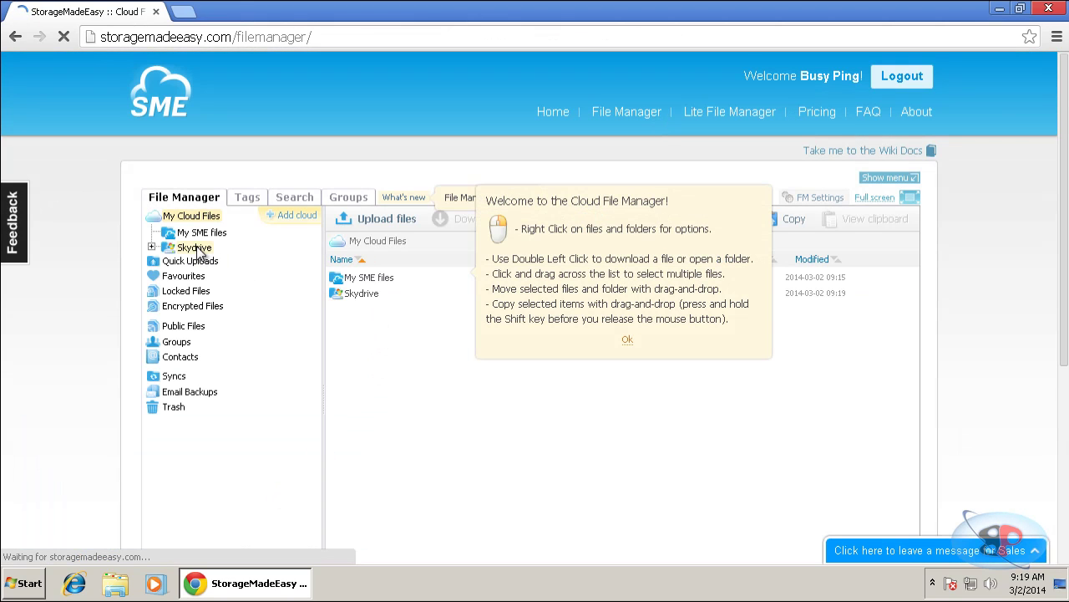
{"action": "left_click", "coordinate": [151, 247]}
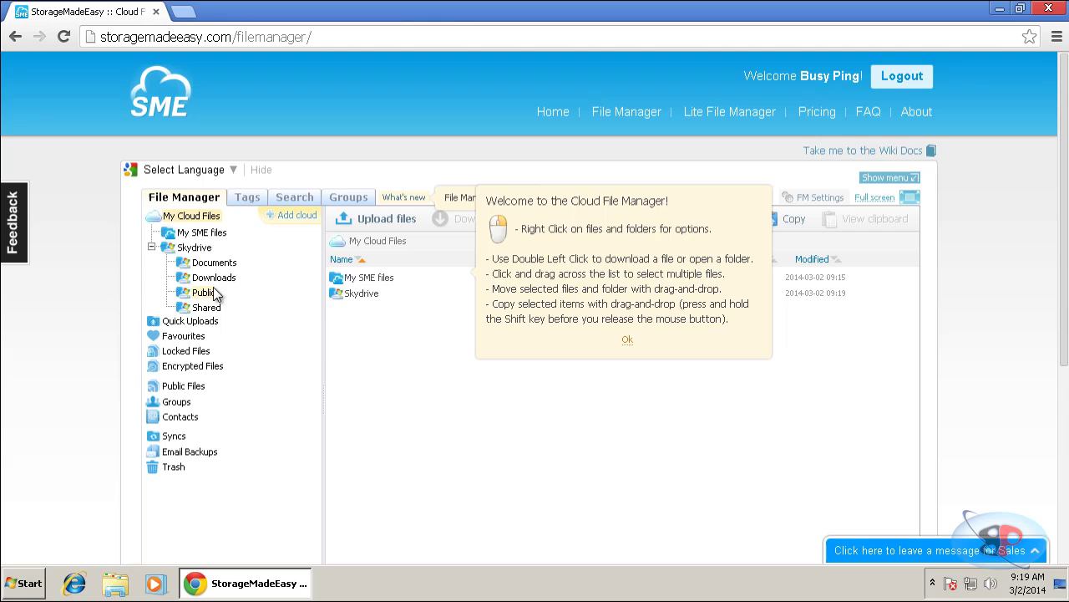
{"action": "left_click", "coordinate": [628, 342]}
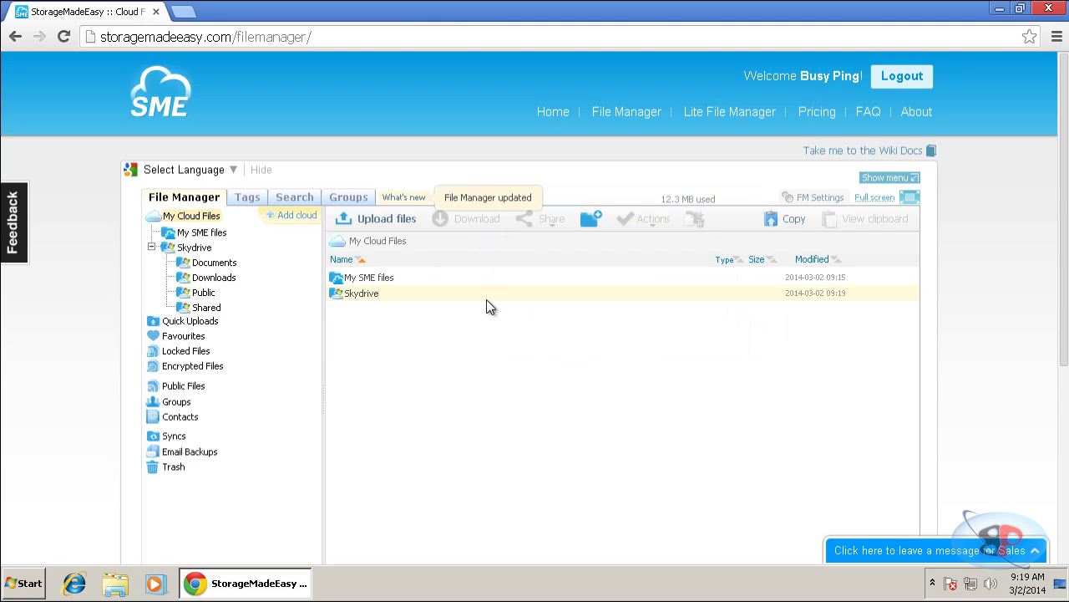
Add Google Drive as a provider and start naming the cloud 'Google'.
{"action": "left_click", "coordinate": [296, 219]}
{"action": "left_click", "coordinate": [585, 309]}
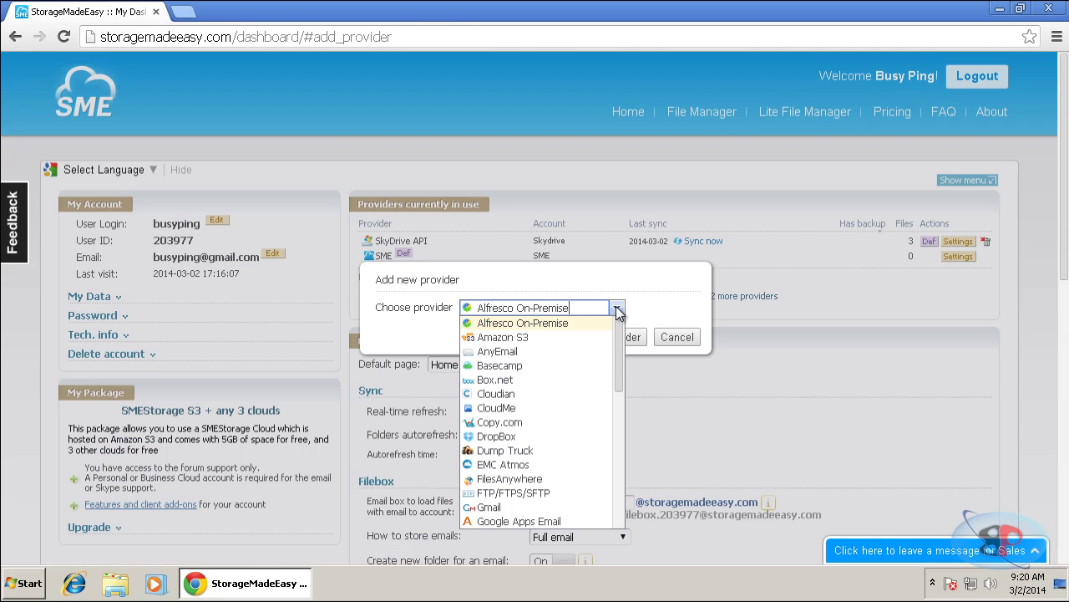
{"action": "scroll", "coordinate": [549, 418], "scroll_direction": "down", "scroll_amount": 1}
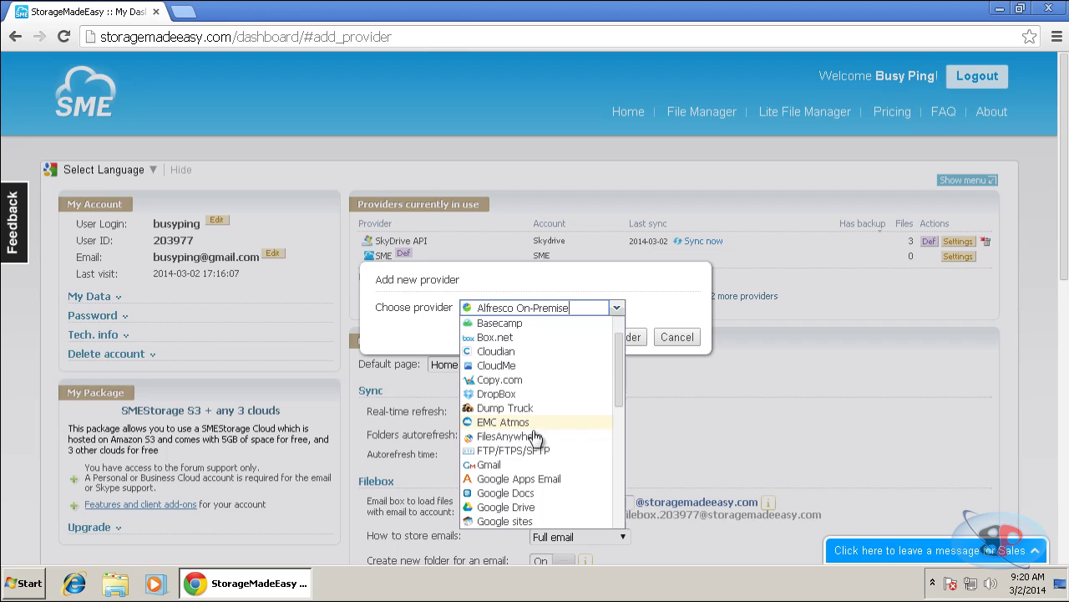
{"action": "left_click", "coordinate": [505, 507]}
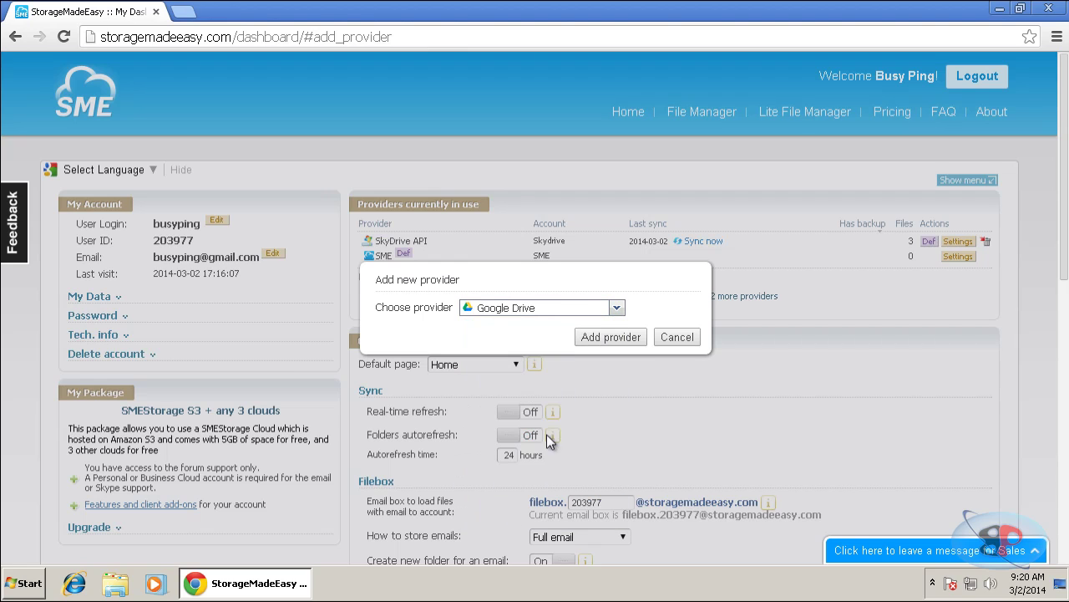
{"action": "left_click", "coordinate": [608, 339]}
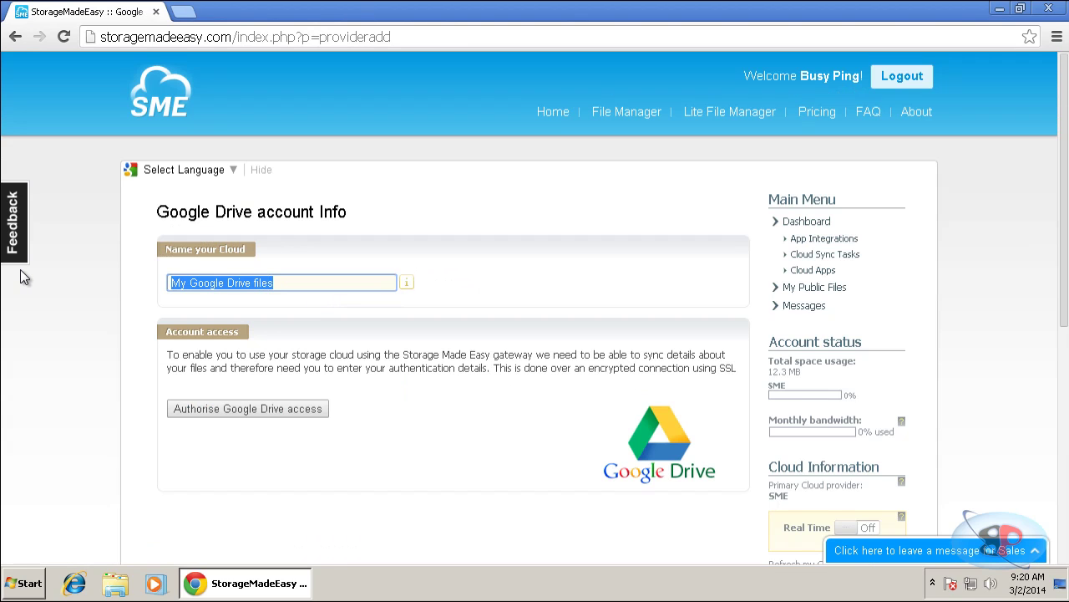
{"action": "type", "text": "Google"}
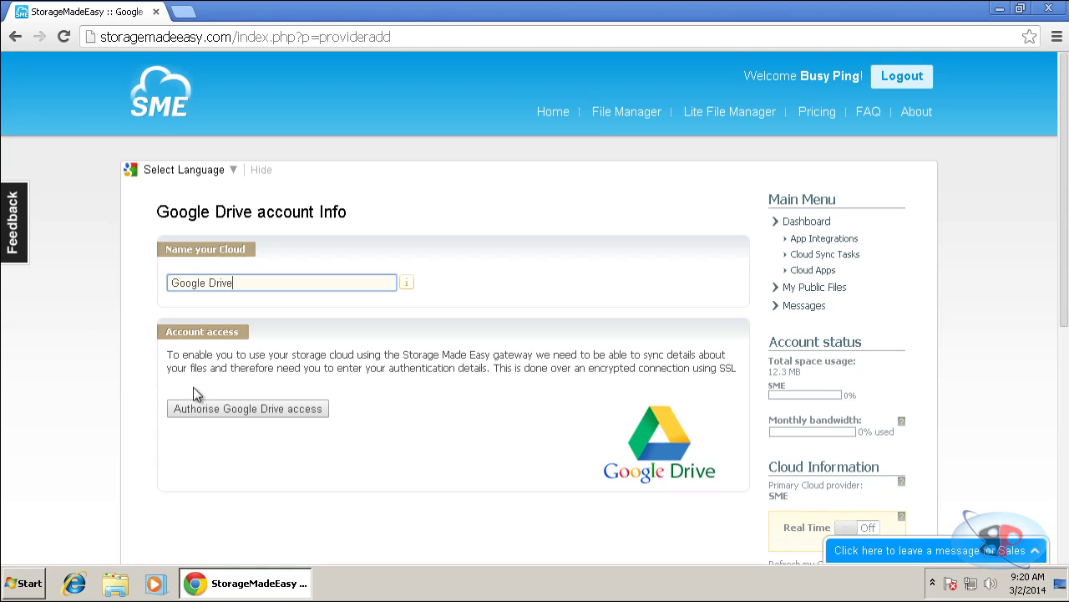
Sign in to the Google account and accept Storage Made Easy's access to Google Drive.
{"action": "left_click", "coordinate": [235, 407]}
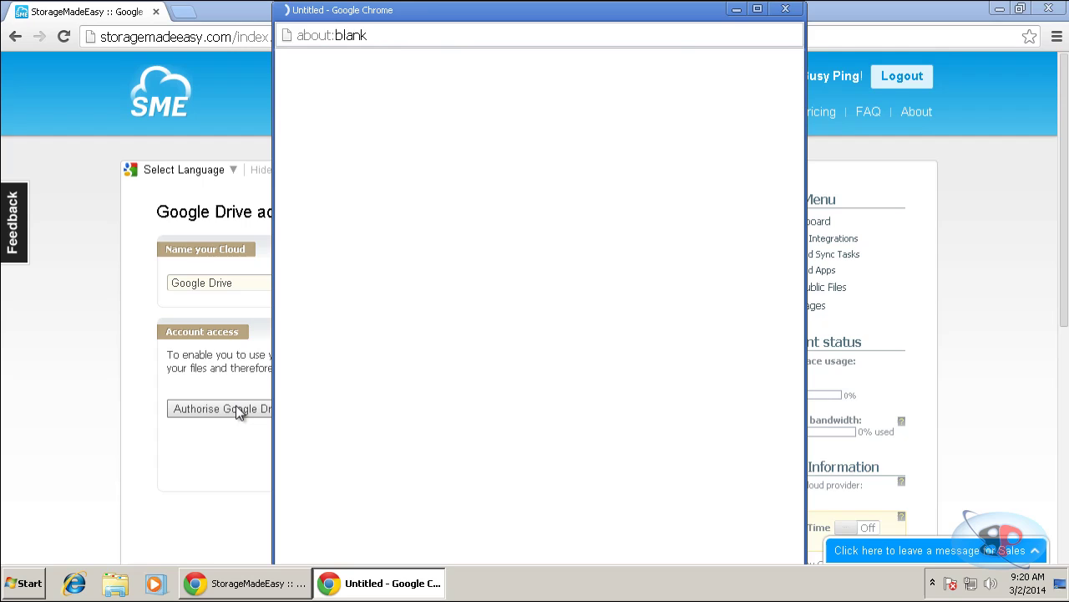
{"action": "left_click", "coordinate": [573, 298]}
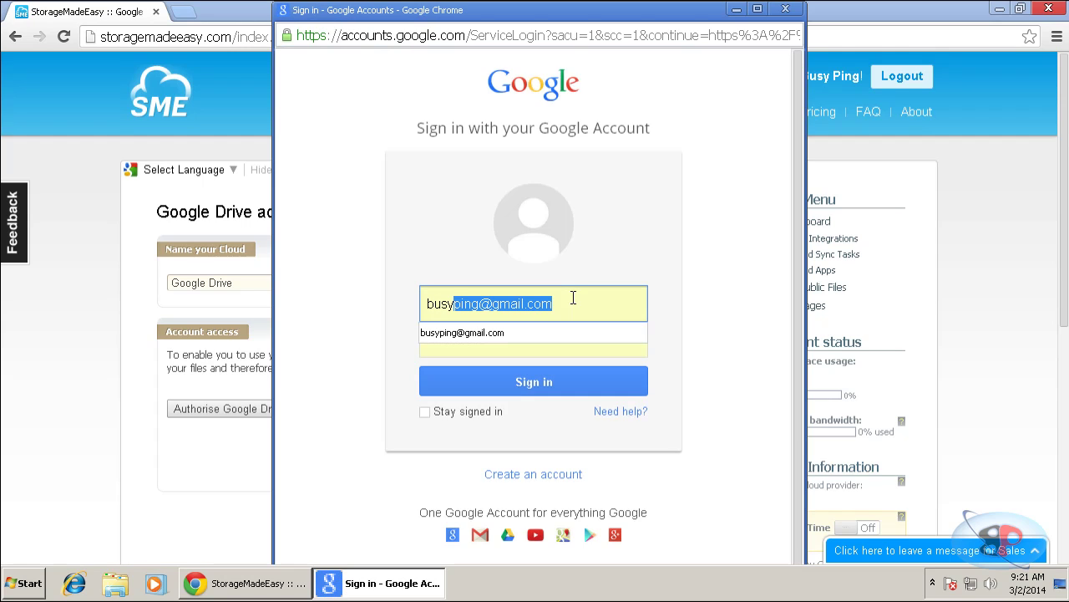
{"action": "key", "text": "Return"}
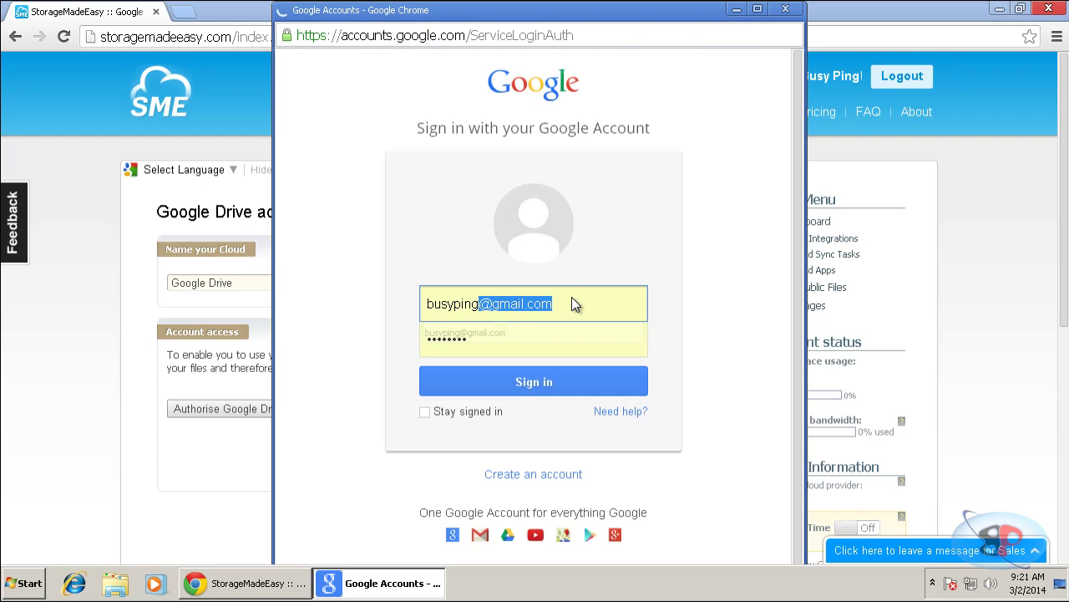
{"action": "left_click", "coordinate": [668, 483]}
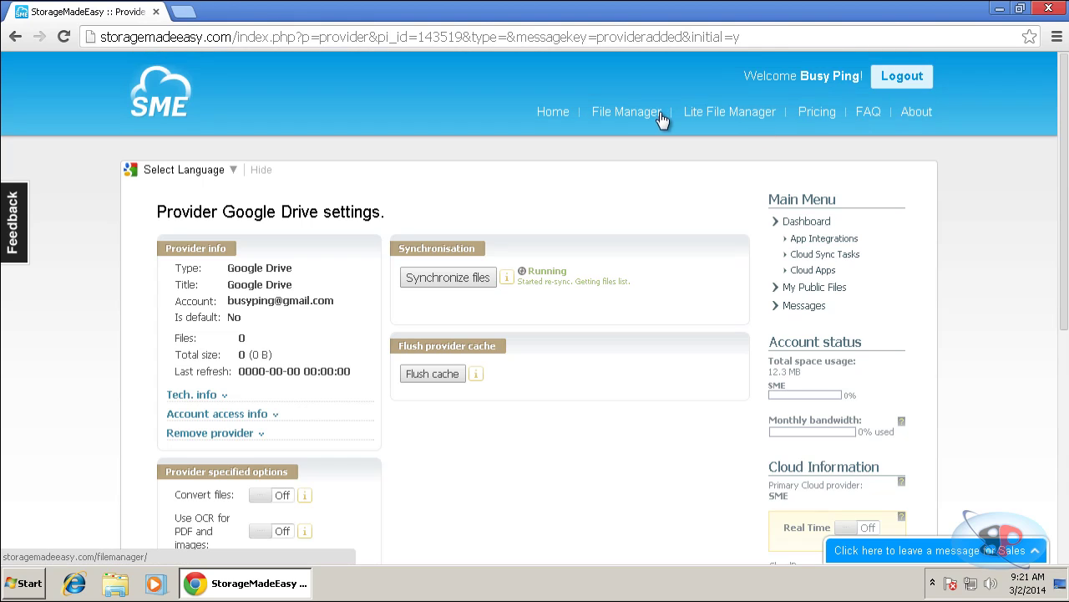
Open File Manager to list Google Drive's Downloads and Tools folders beside Skydrive.
{"action": "left_click", "coordinate": [661, 117]}
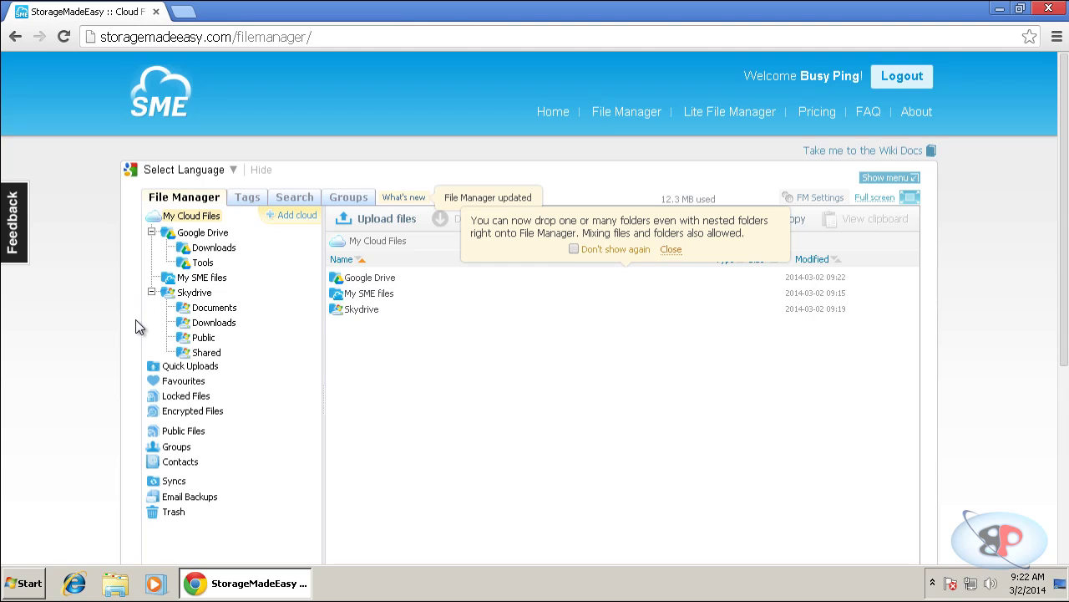
Open the Map Network Drive dialog from the Computer entry in the Start menu.
{"action": "left_click", "coordinate": [28, 592]}
{"action": "right_click", "coordinate": [299, 418]}
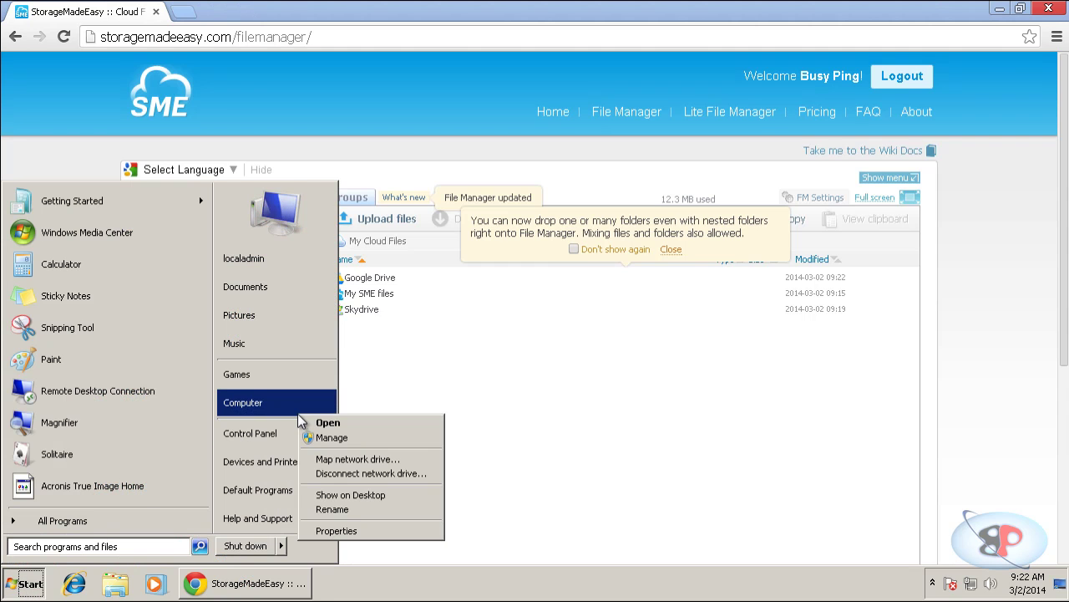
{"action": "left_click", "coordinate": [339, 459]}
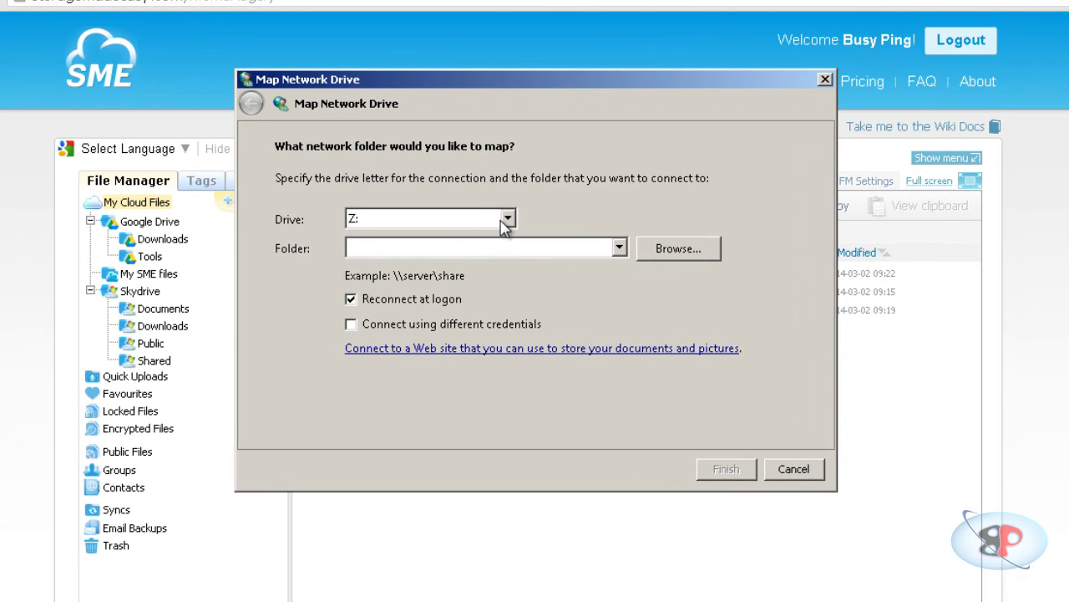
{"action": "left_click", "coordinate": [508, 233]}
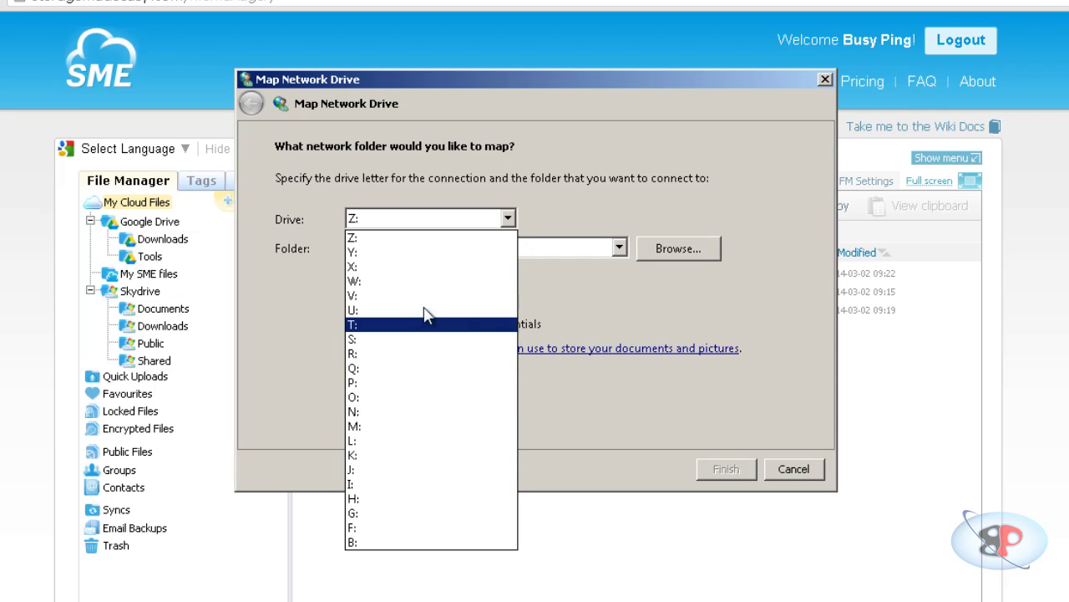
{"action": "left_click", "coordinate": [882, 150]}
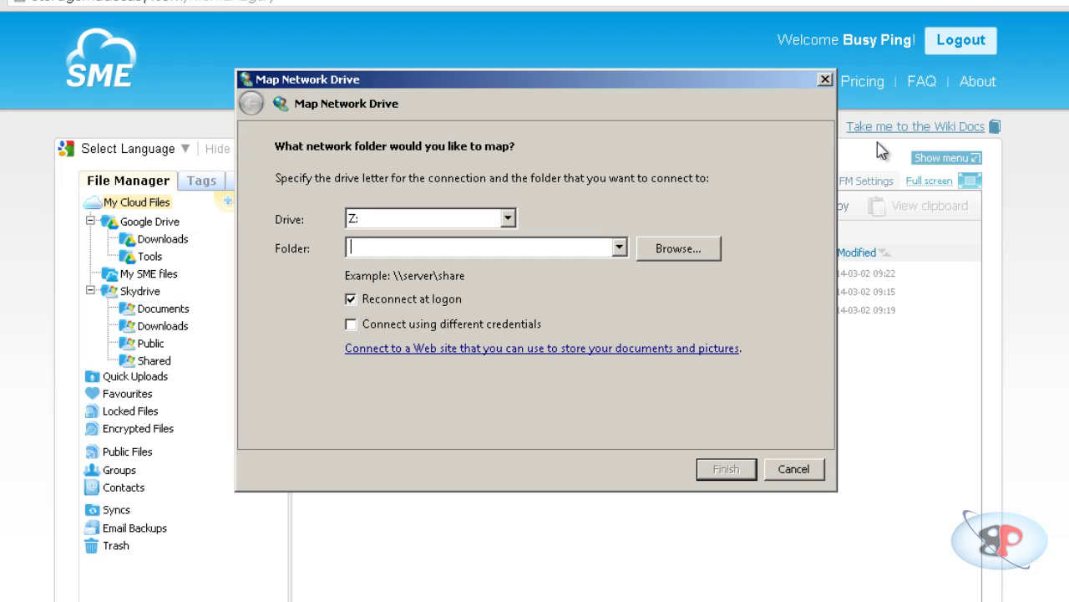
{"action": "type", "text": "https://w"}
{"action": "type", "text": "ebdav.st"}
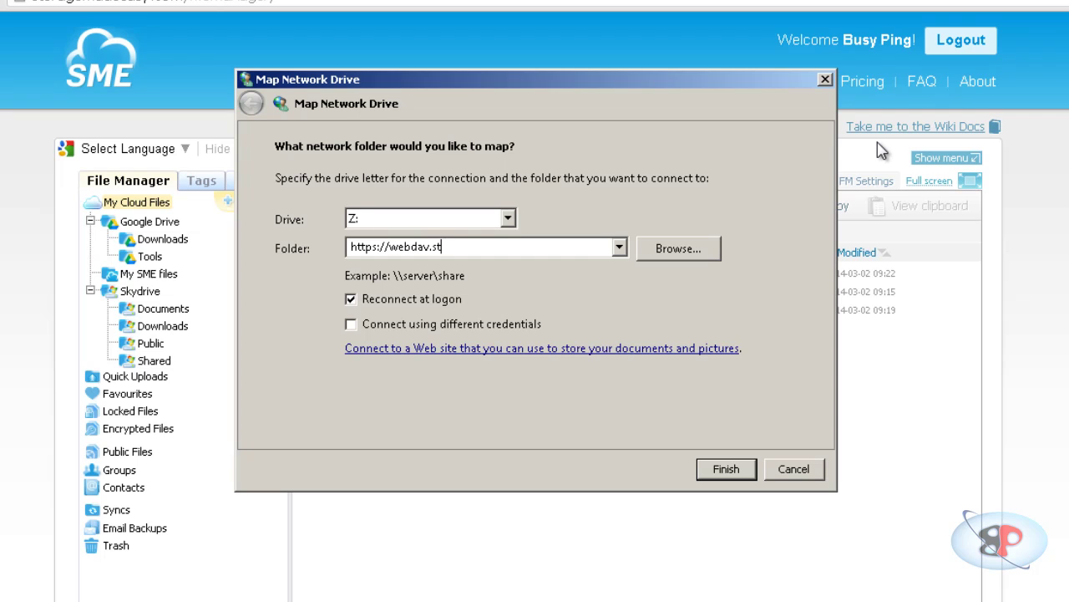
{"action": "type", "text": "oragemadeea"}
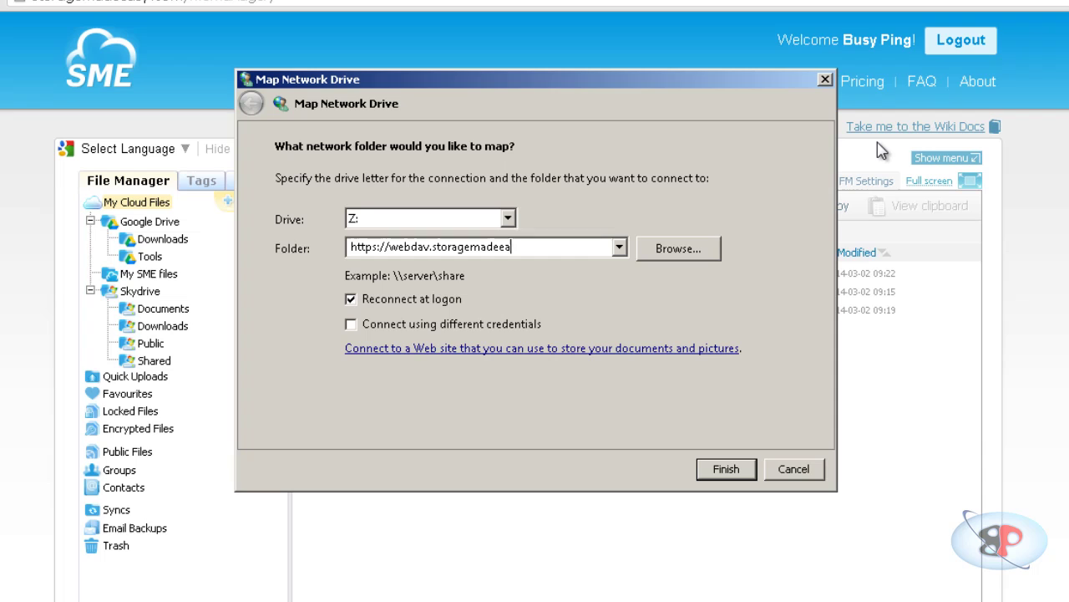
{"action": "type", "text": "sy.com"}
Connect Z: to the WebDAV server, logging in with the account user name and password, credentials remembered.
{"action": "left_click", "coordinate": [734, 476]}
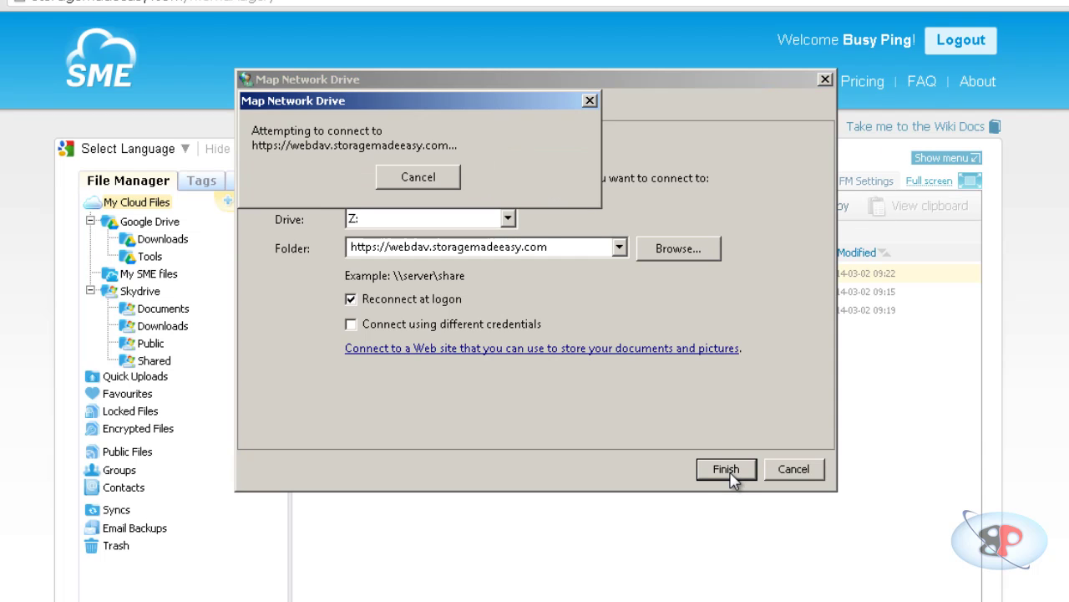
{"action": "left_click", "coordinate": [452, 137]}
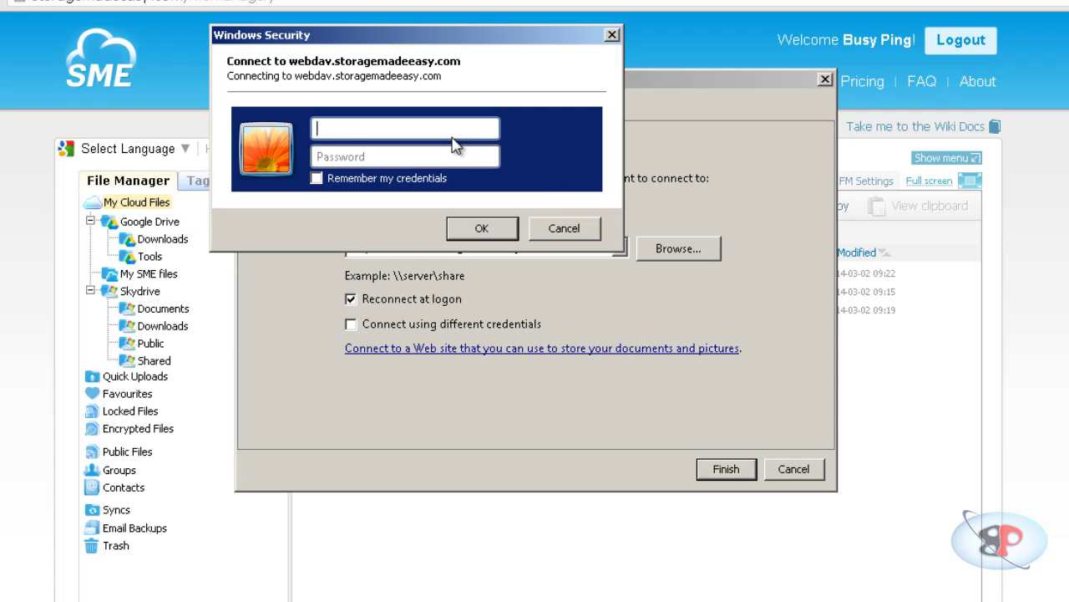
{"action": "type", "text": "busyping"}
{"action": "key", "text": "Tab"}
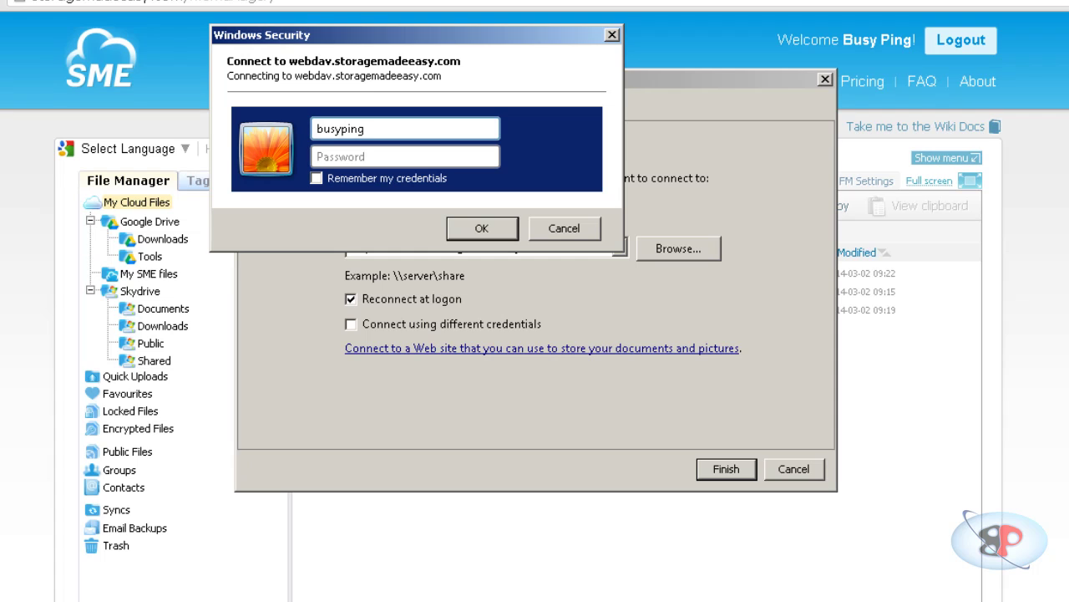
{"action": "type", "text": "•••••••"}
{"action": "left_click", "coordinate": [355, 179]}
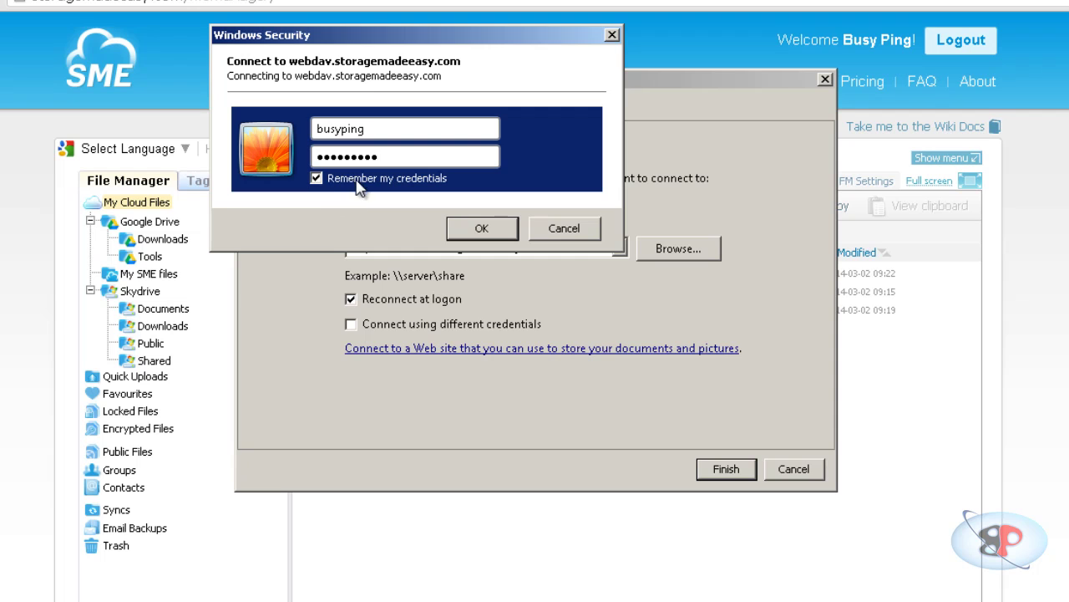
{"action": "left_click", "coordinate": [476, 224]}
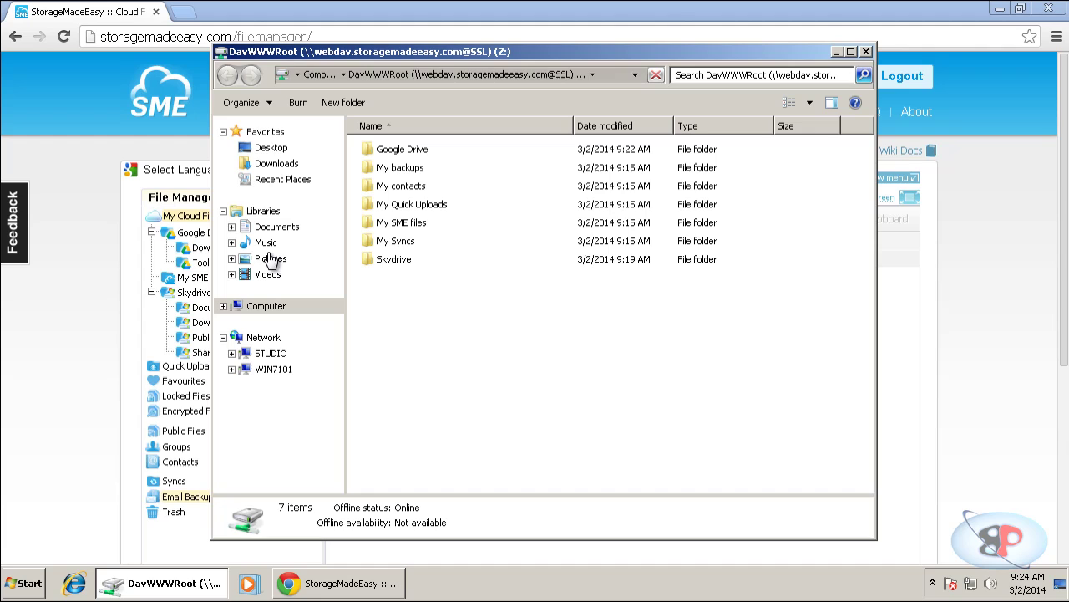
Show the Computer drive list in Details view with a wider Name column.
{"action": "left_click", "coordinate": [266, 309]}
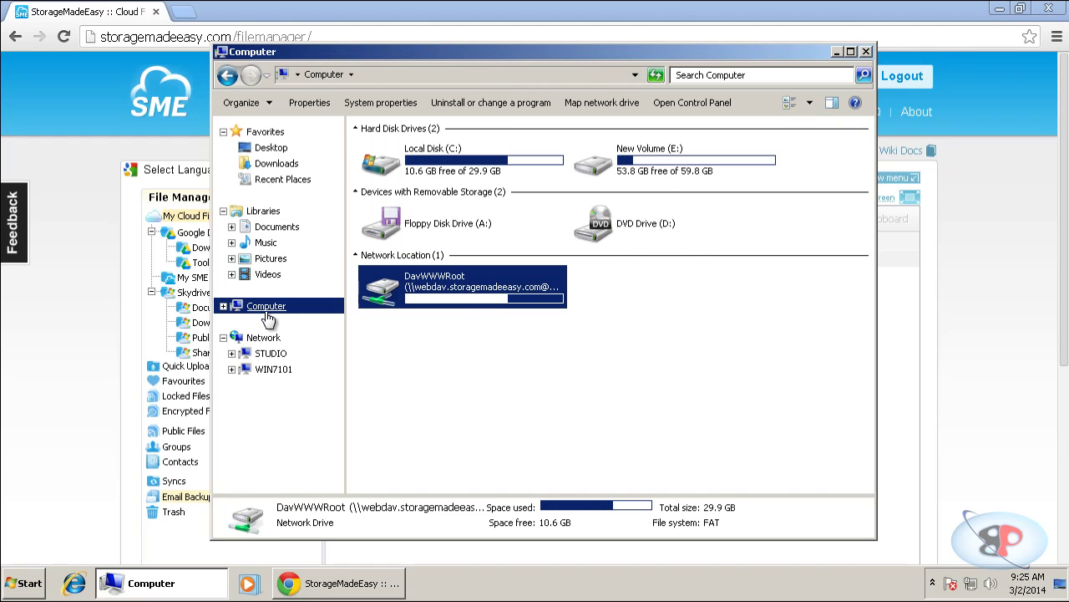
{"action": "left_click", "coordinate": [521, 353]}
{"action": "left_click", "coordinate": [473, 306]}
{"action": "left_click", "coordinate": [521, 322]}
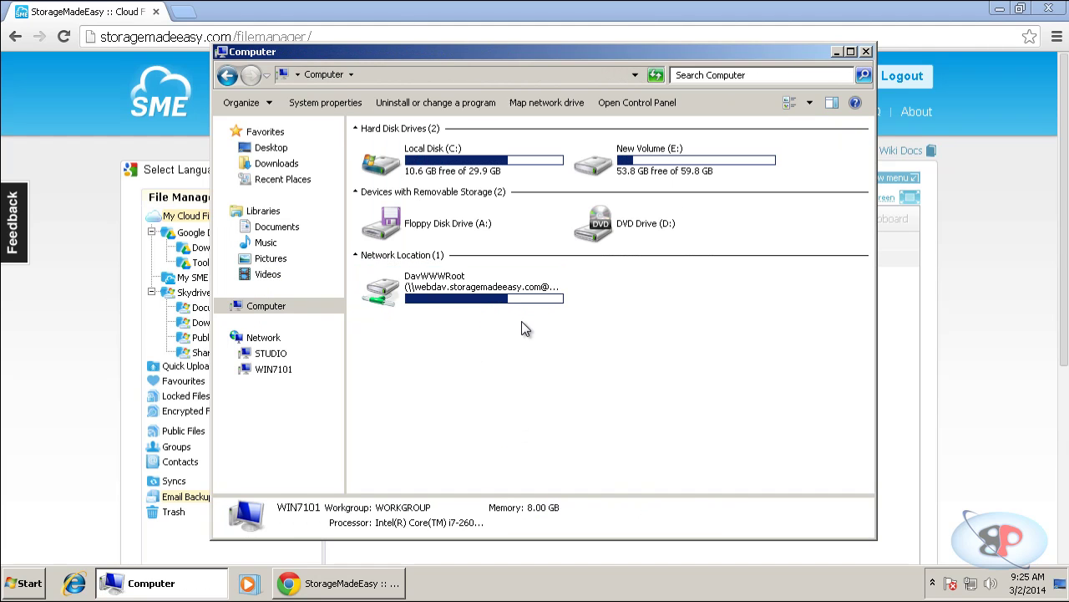
{"action": "left_click", "coordinate": [517, 314]}
{"action": "left_click", "coordinate": [810, 102]}
{"action": "left_click", "coordinate": [894, 158]}
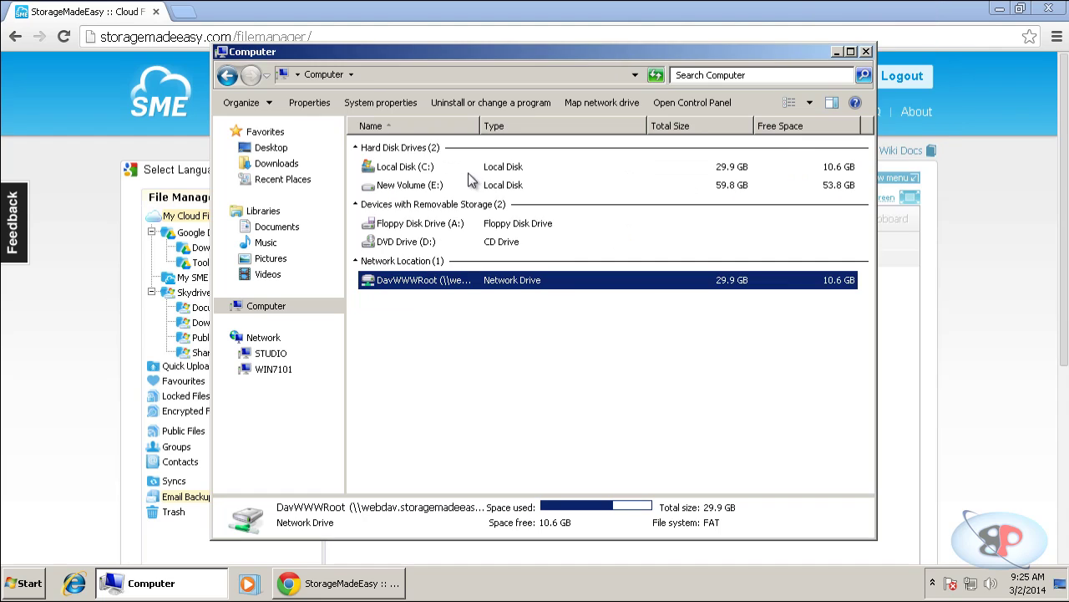
{"action": "left_click_drag", "start_coordinate": [478, 127], "coordinate": [643, 132]}
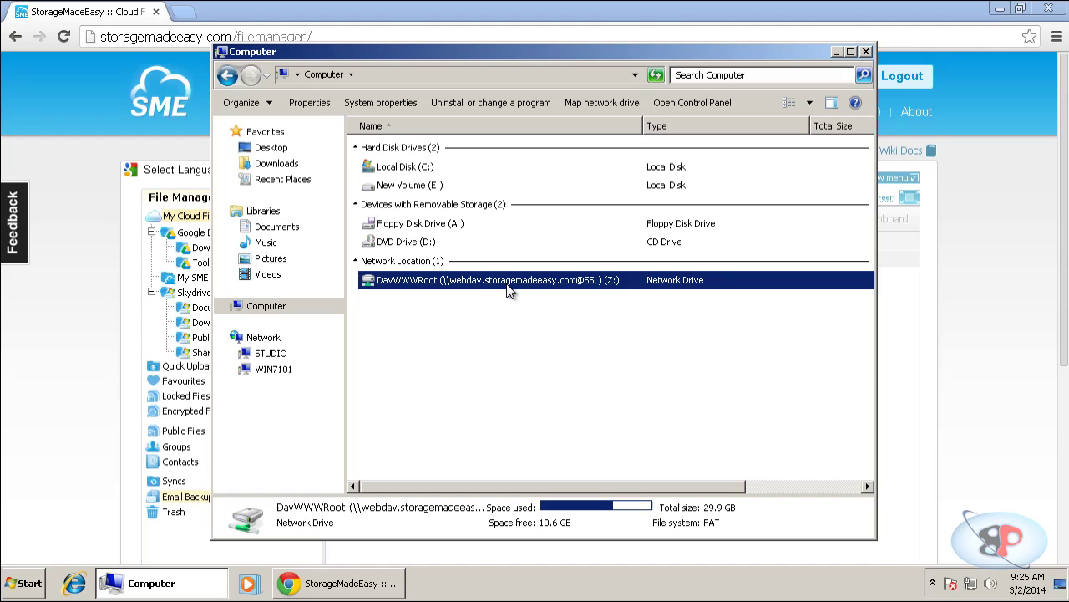
Rename the DavWWWRoot drive to 'My Cloud' and open My Cloud (Z:).
{"action": "left_click", "coordinate": [517, 322]}
{"action": "left_click", "coordinate": [519, 283]}
{"action": "key", "text": "F2"}
{"action": "type", "text": "My "}
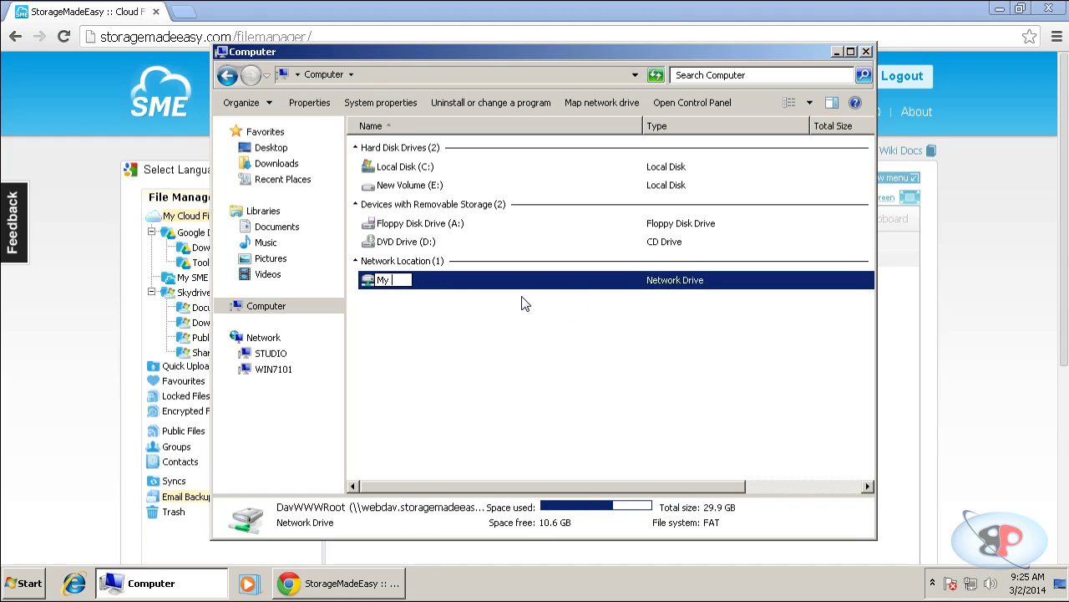
{"action": "type", "text": "Cloud dr"}
{"action": "key", "text": "BackSpace"}
{"action": "key", "text": "BackSpace"}
{"action": "key", "text": "BackSpace"}
{"action": "key", "text": "Return"}
{"action": "double_click", "coordinate": [456, 284]}
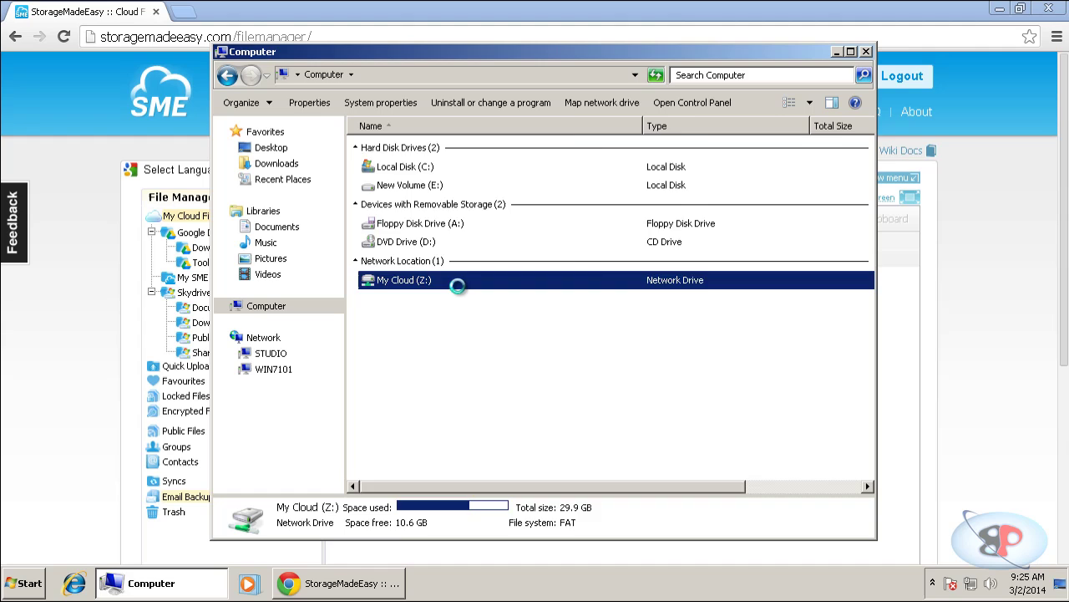
{"action": "left_click", "coordinate": [399, 262]}
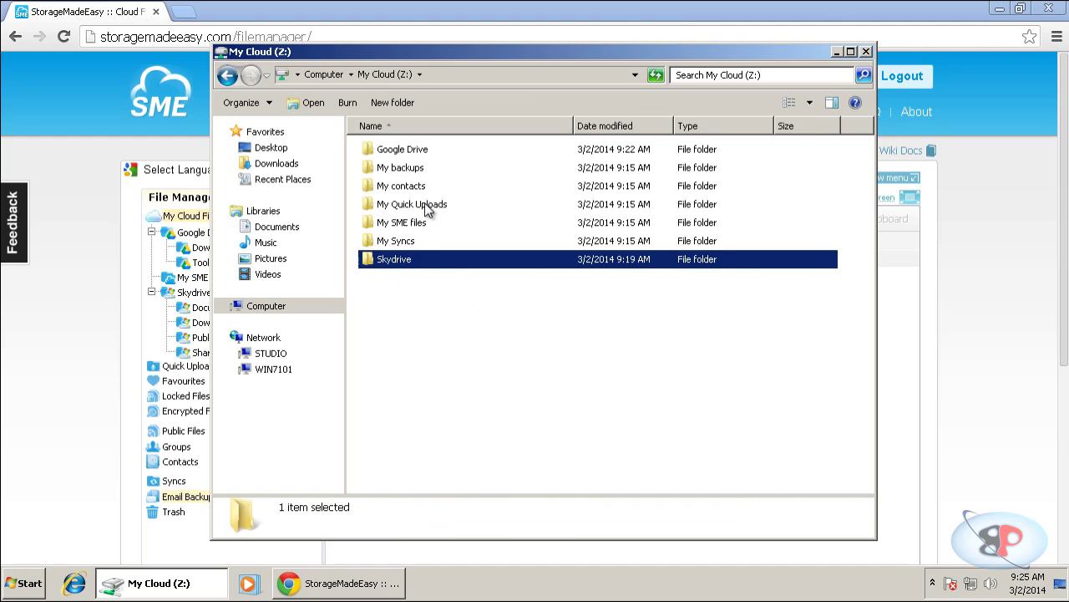
{"action": "left_click", "coordinate": [415, 154]}
{"action": "double_click", "coordinate": [408, 261]}
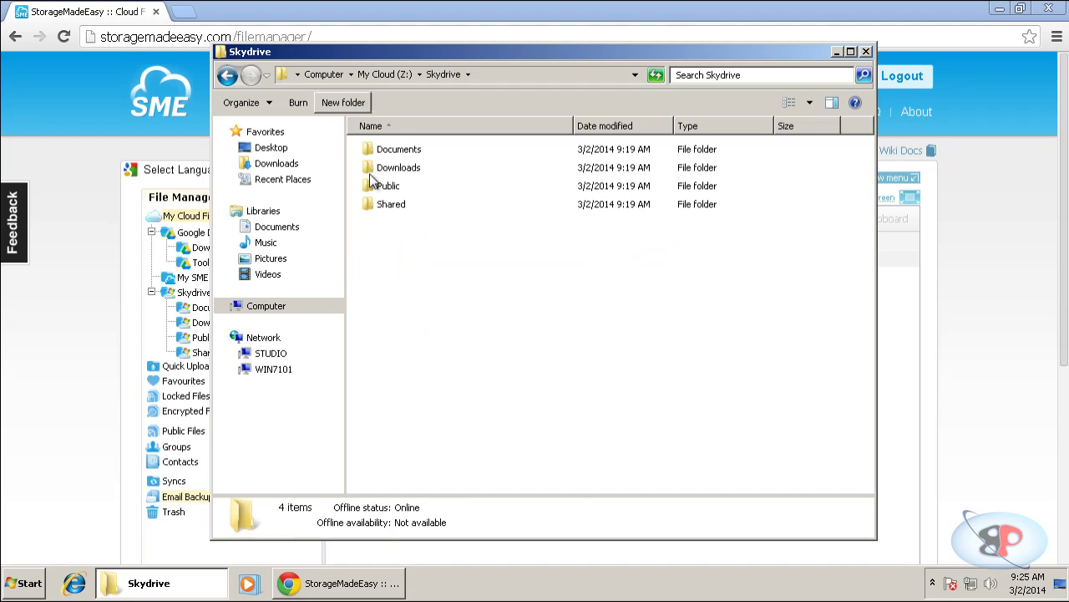
{"action": "left_click", "coordinate": [389, 80]}
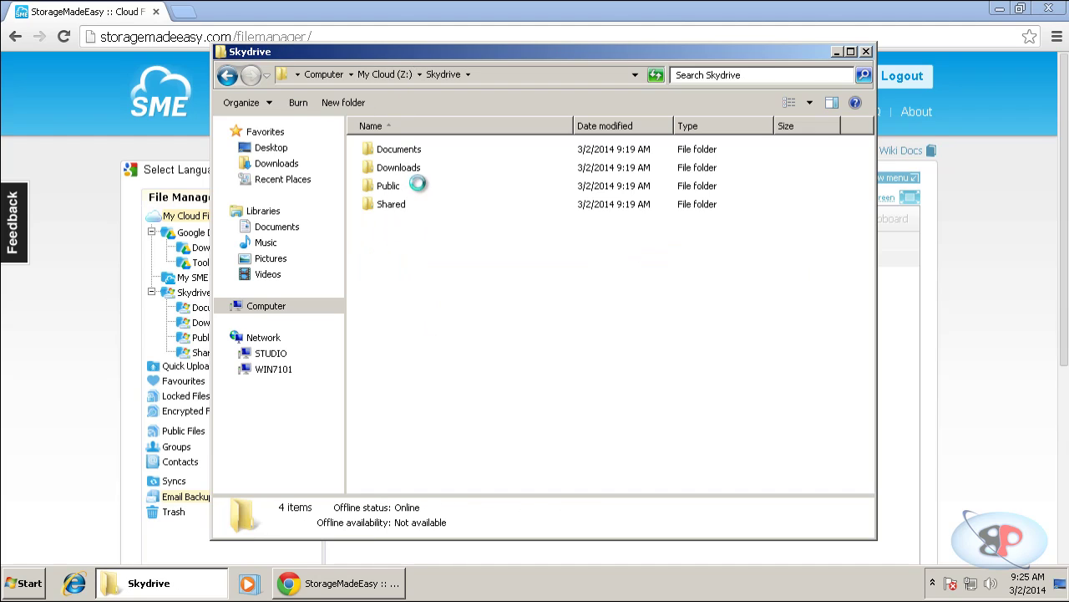
{"action": "left_click", "coordinate": [409, 152]}
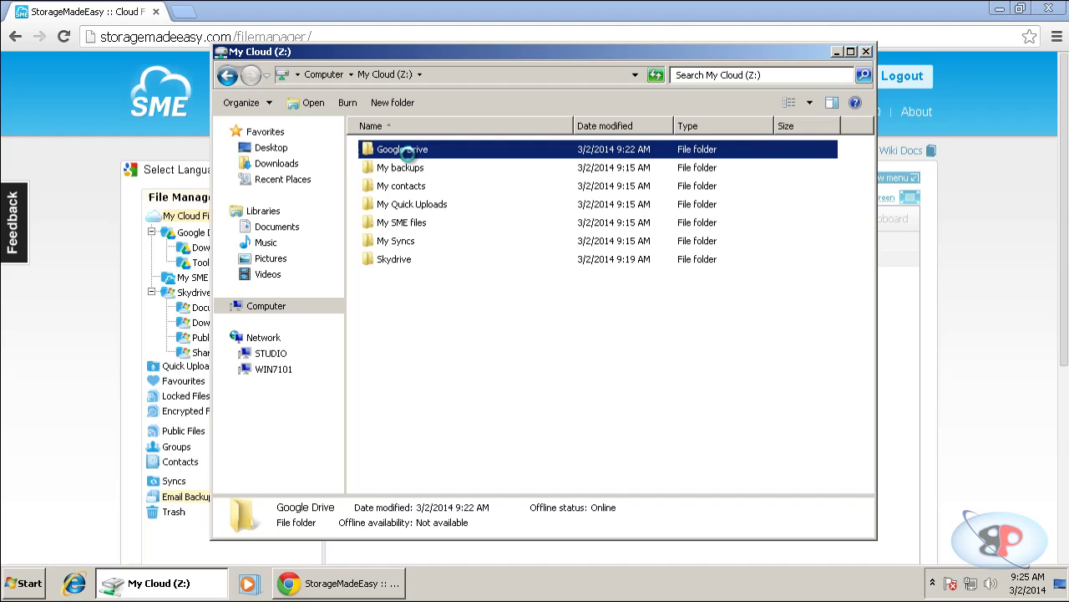
{"action": "double_click", "coordinate": [408, 153]}
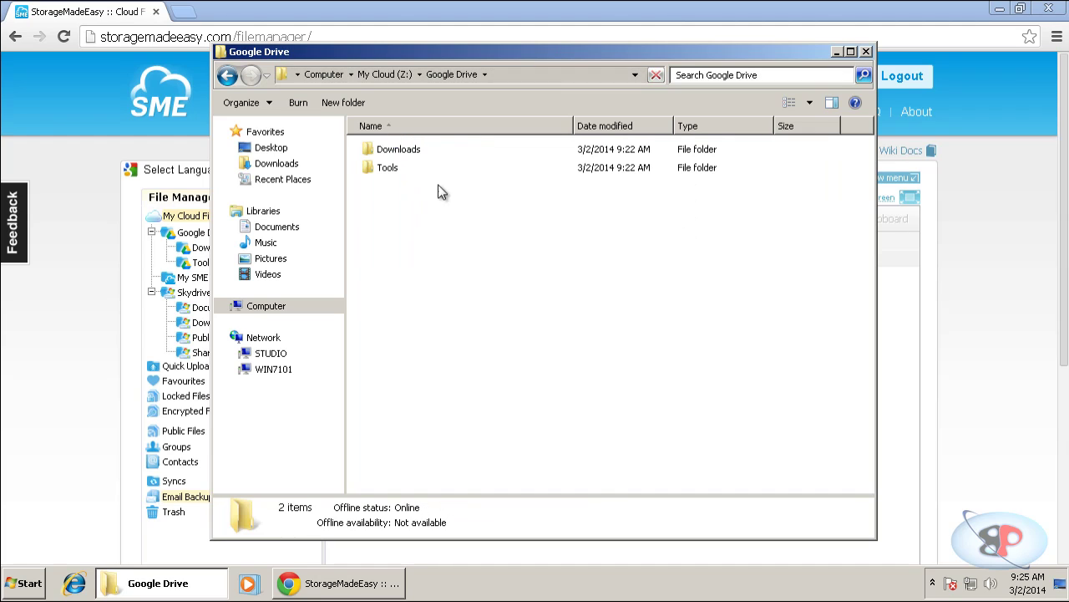
{"action": "left_click", "coordinate": [393, 75]}
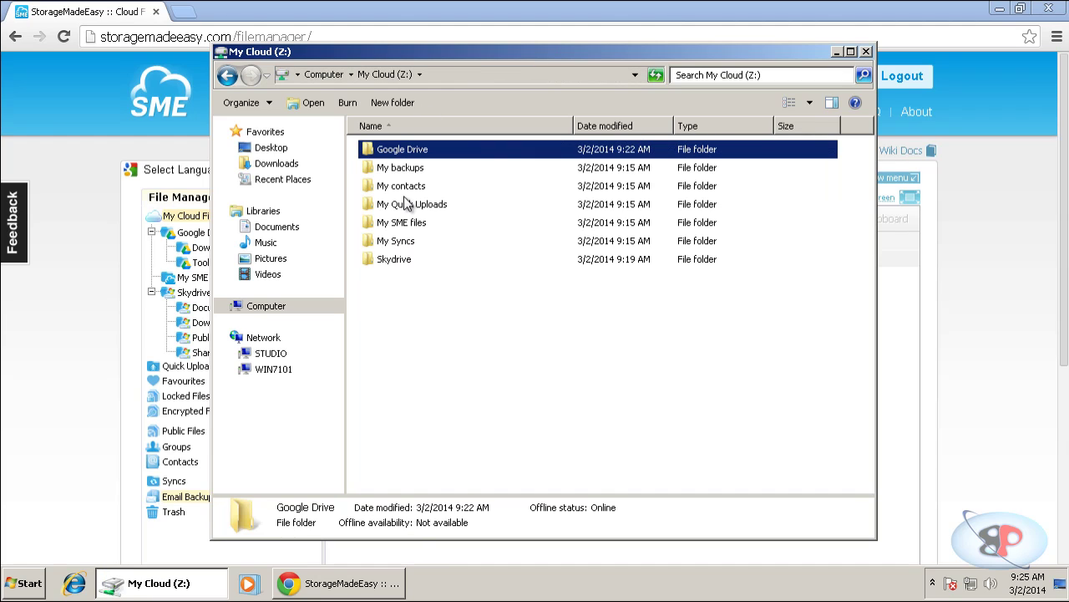